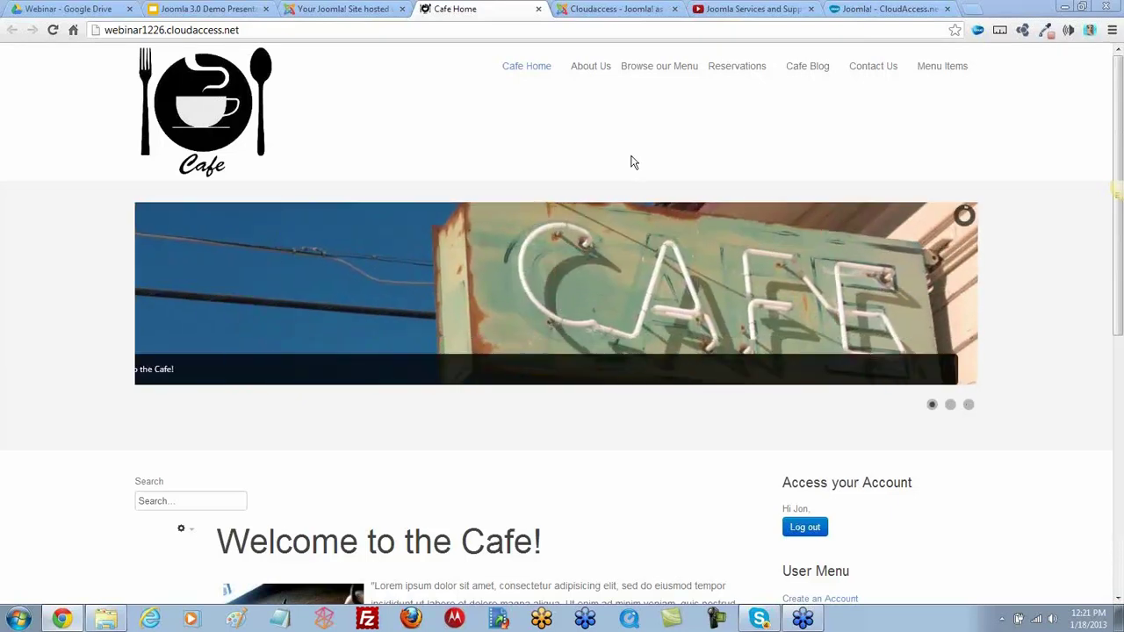
# - In the Welcome to the Cafe! article's Article Options, set Show Title to Hide and save
pyautogui.scroll(-3, 597, 457)
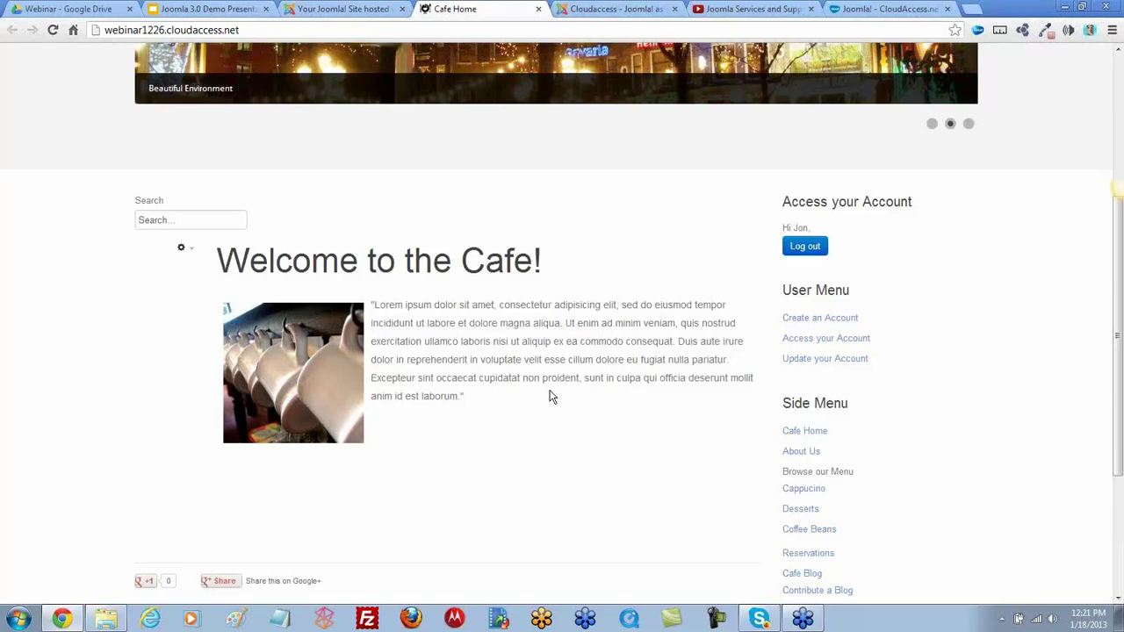
pyautogui.scroll(3, 540, 362)
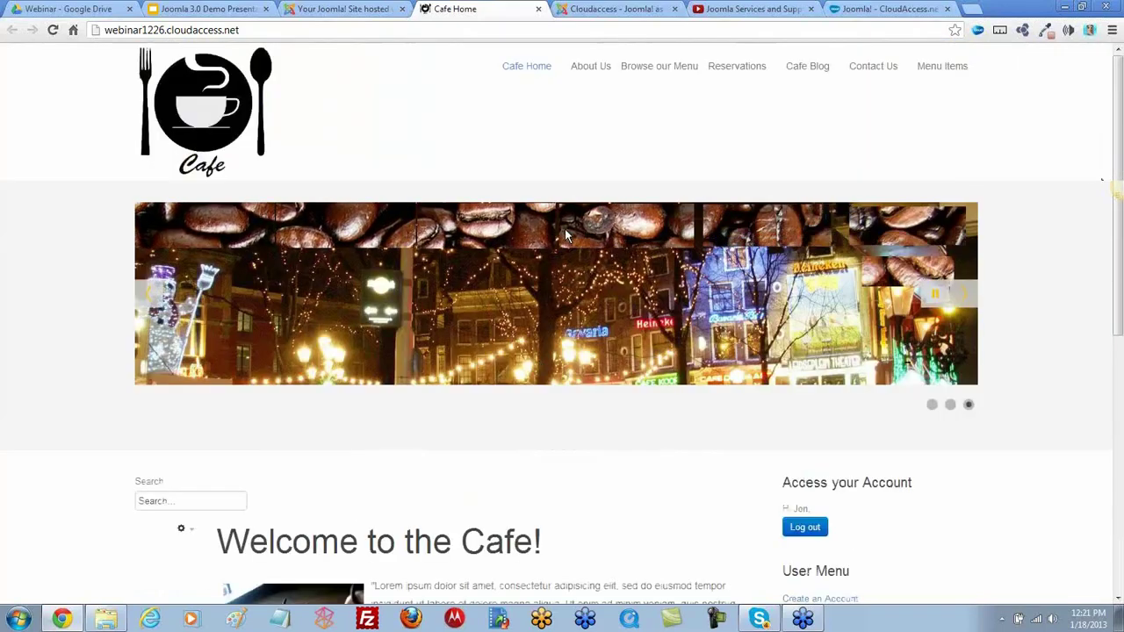
pyautogui.click(346, 9)
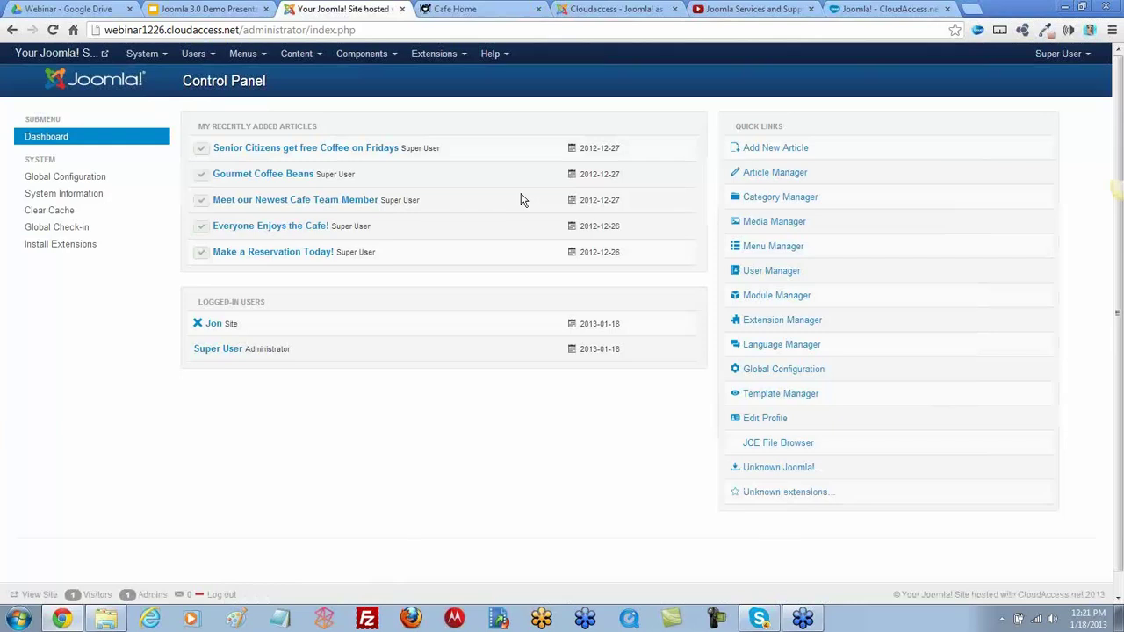
pyautogui.click(321, 54)
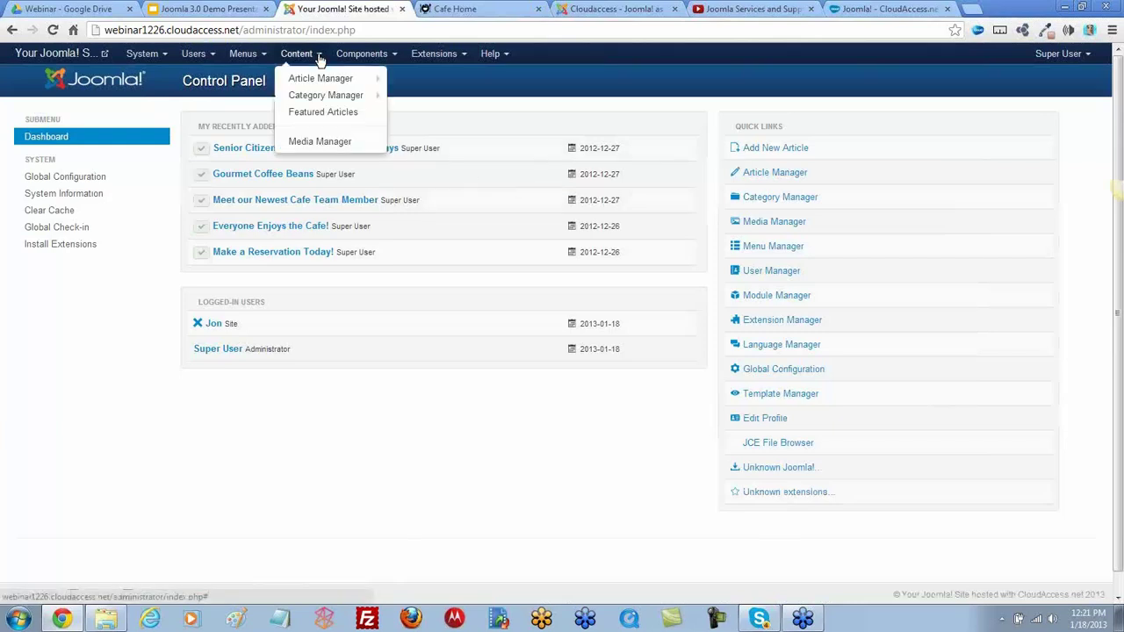
pyautogui.click(318, 77)
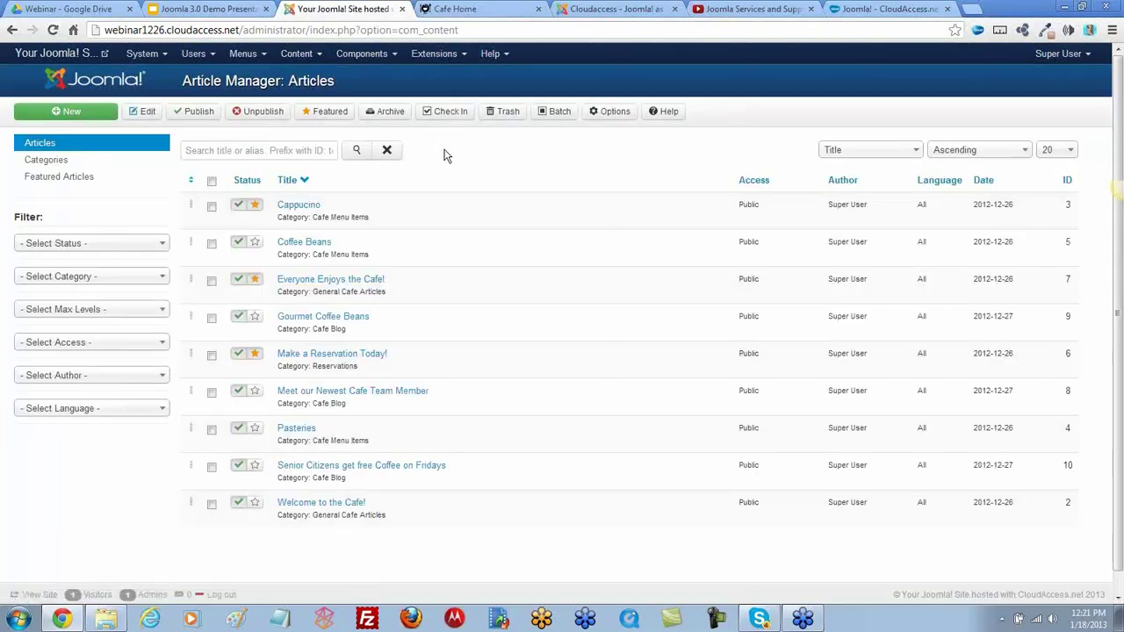
pyautogui.click(330, 508)
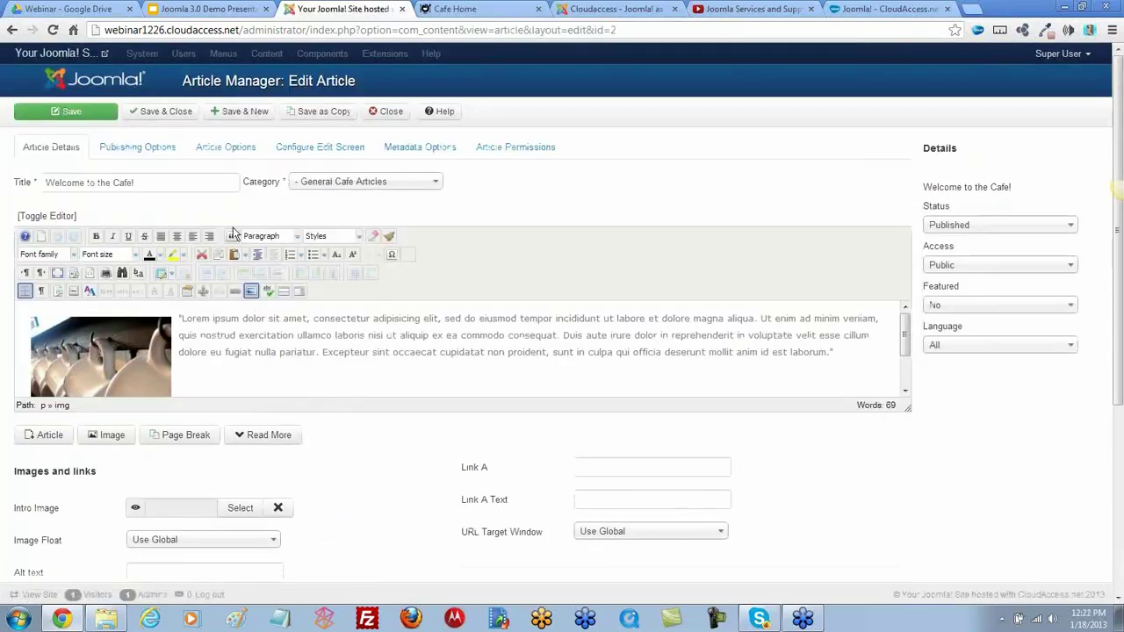
pyautogui.click(219, 154)
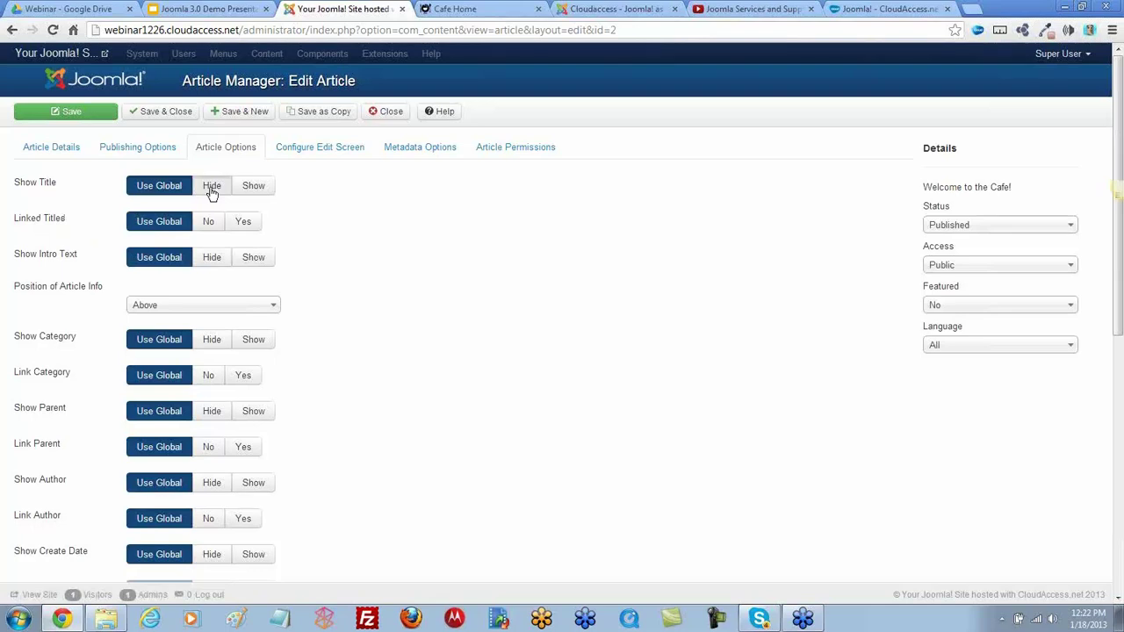
pyautogui.click(212, 189)
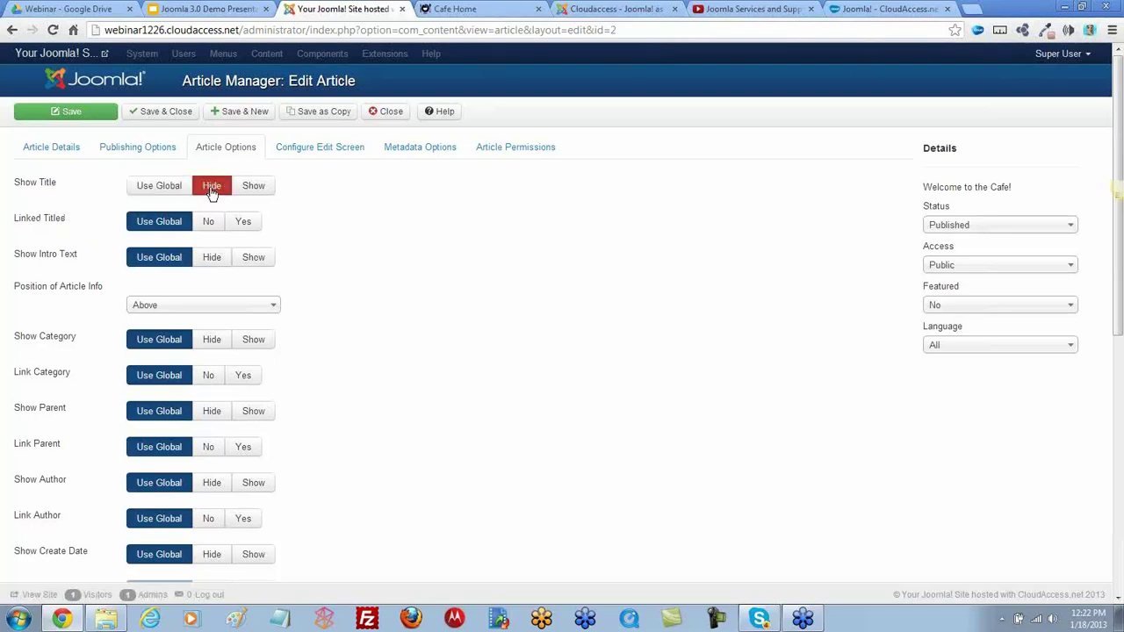
pyautogui.click(73, 119)
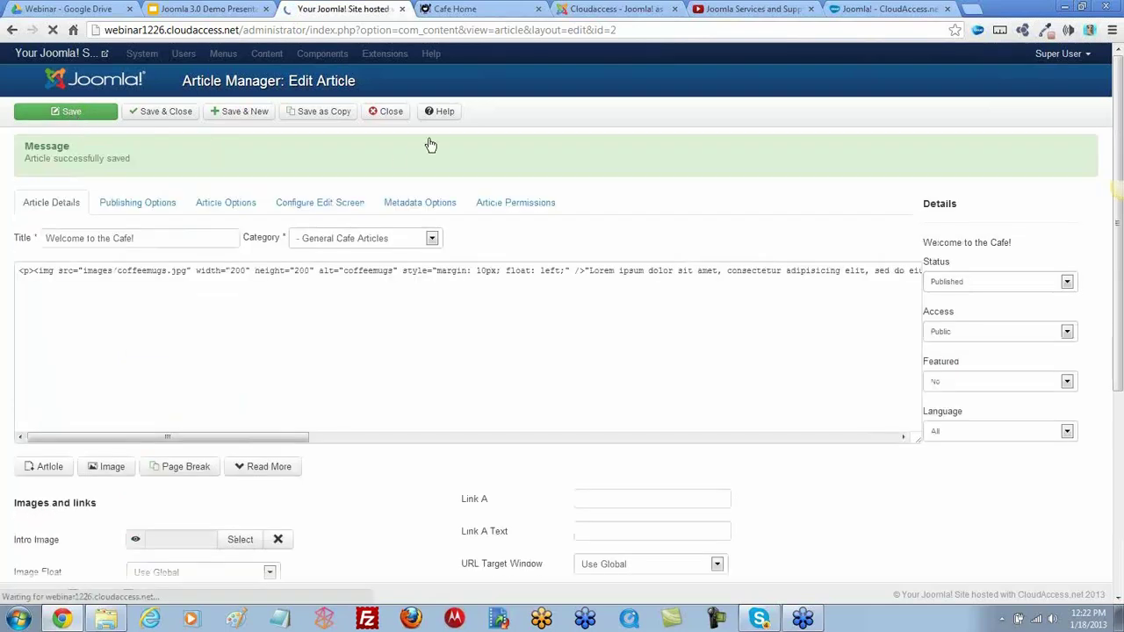
# - Reload the cafe front page to check the title, then save and close the article
pyautogui.click(457, 11)
pyautogui.click(52, 31)
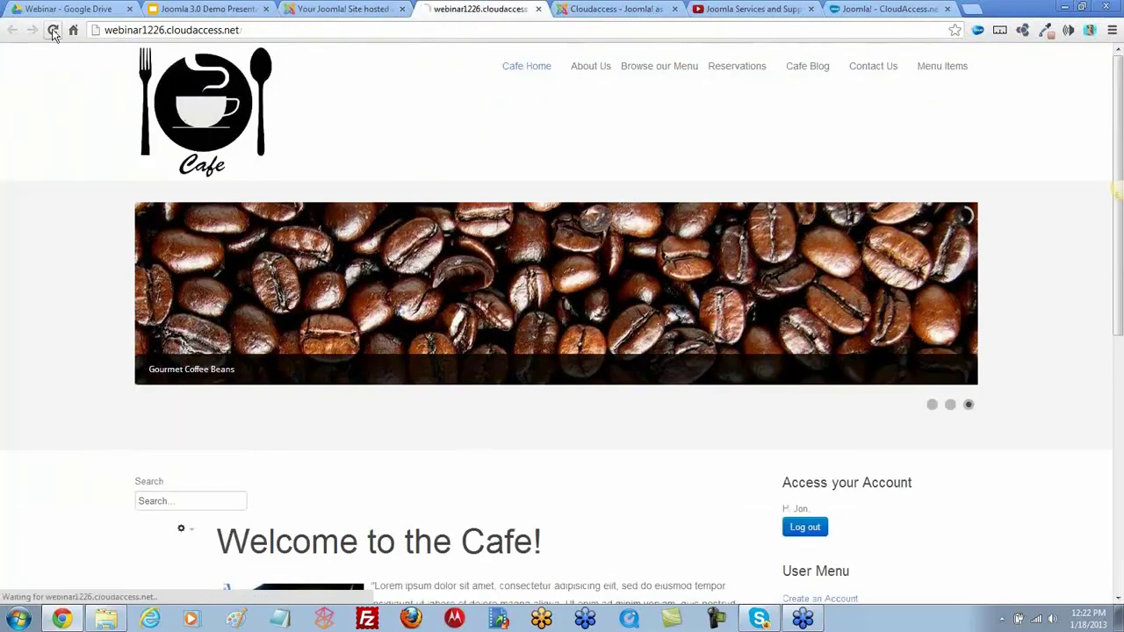
pyautogui.scroll(-1, 606, 475)
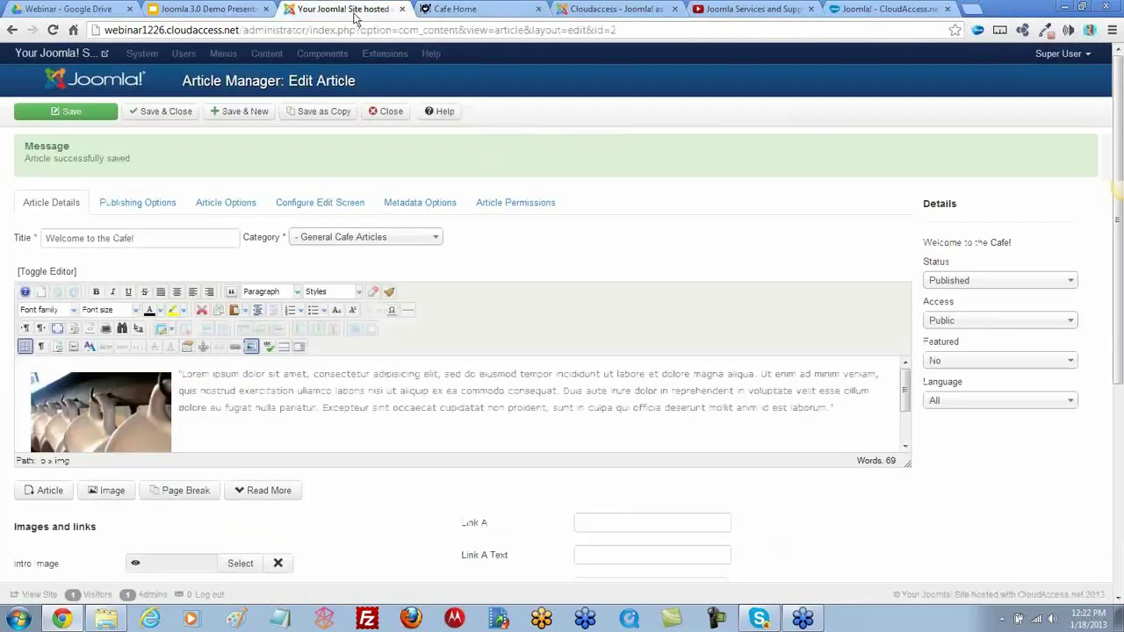
pyautogui.click(342, 9)
pyautogui.click(164, 112)
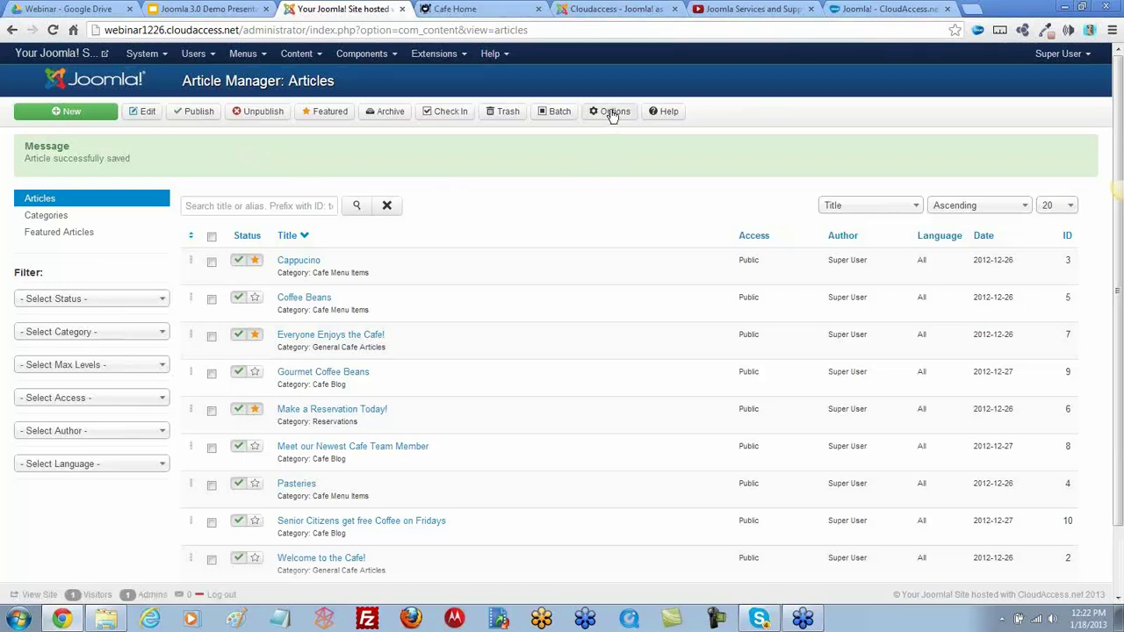
# - In the Article Manager Options, set the Articles tab's Show Title to Hide
pyautogui.click(316, 55)
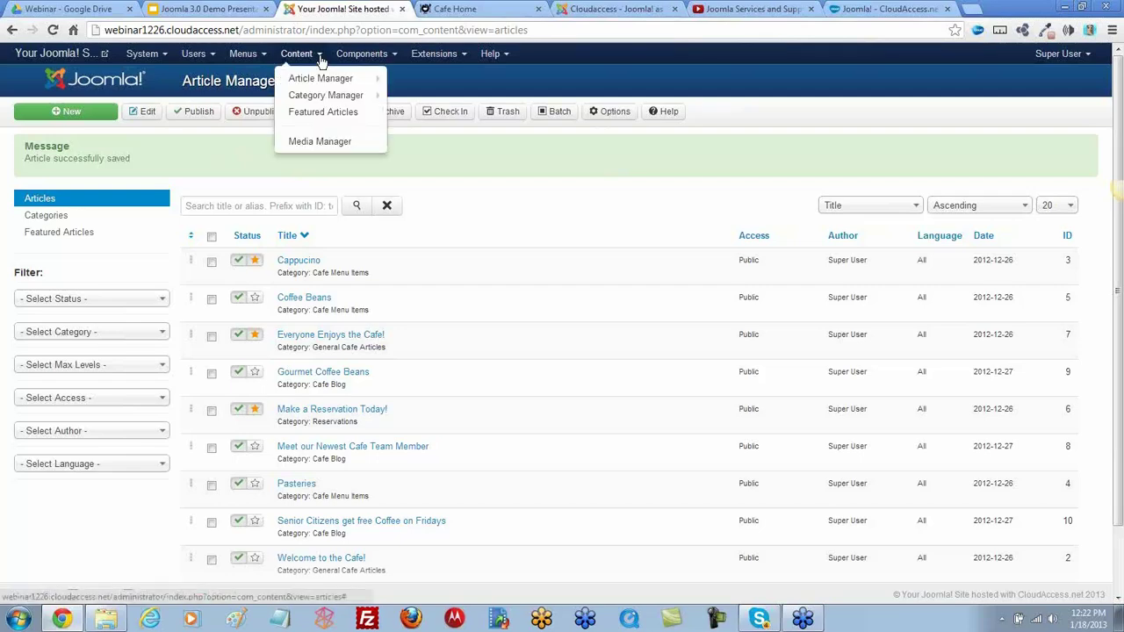
pyautogui.moveTo(319, 81)
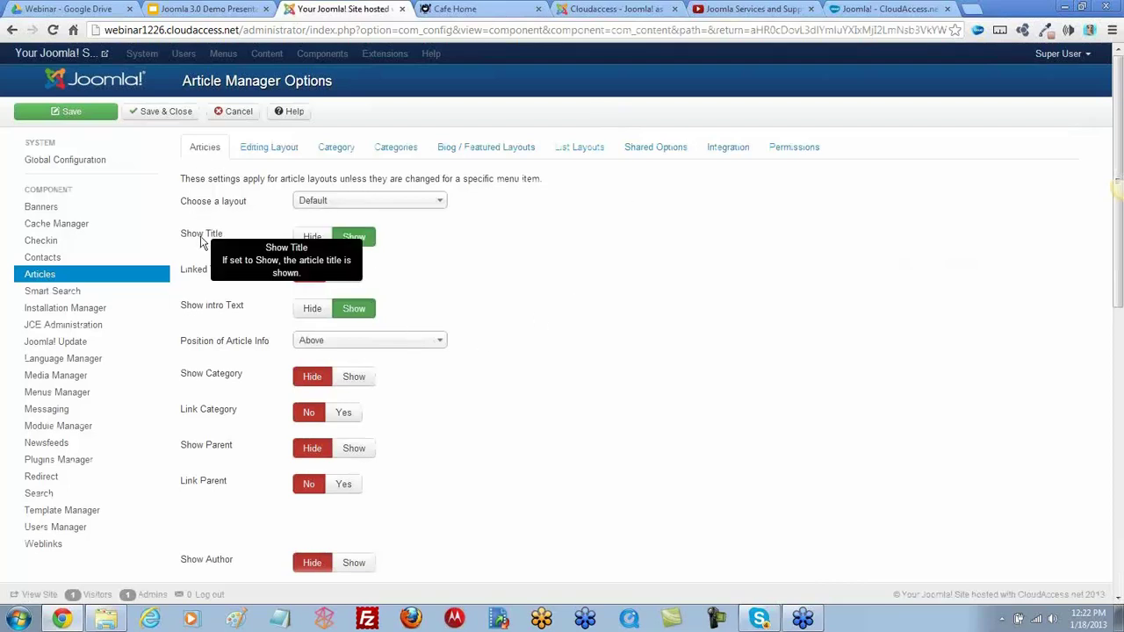
pyautogui.click(313, 239)
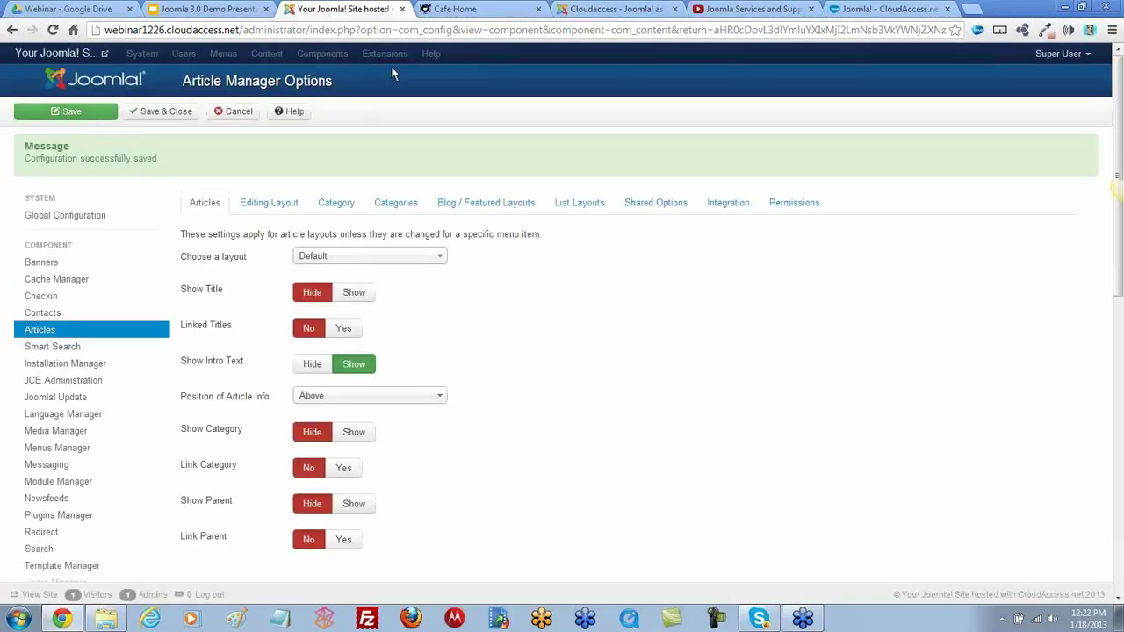
pyautogui.click(455, 9)
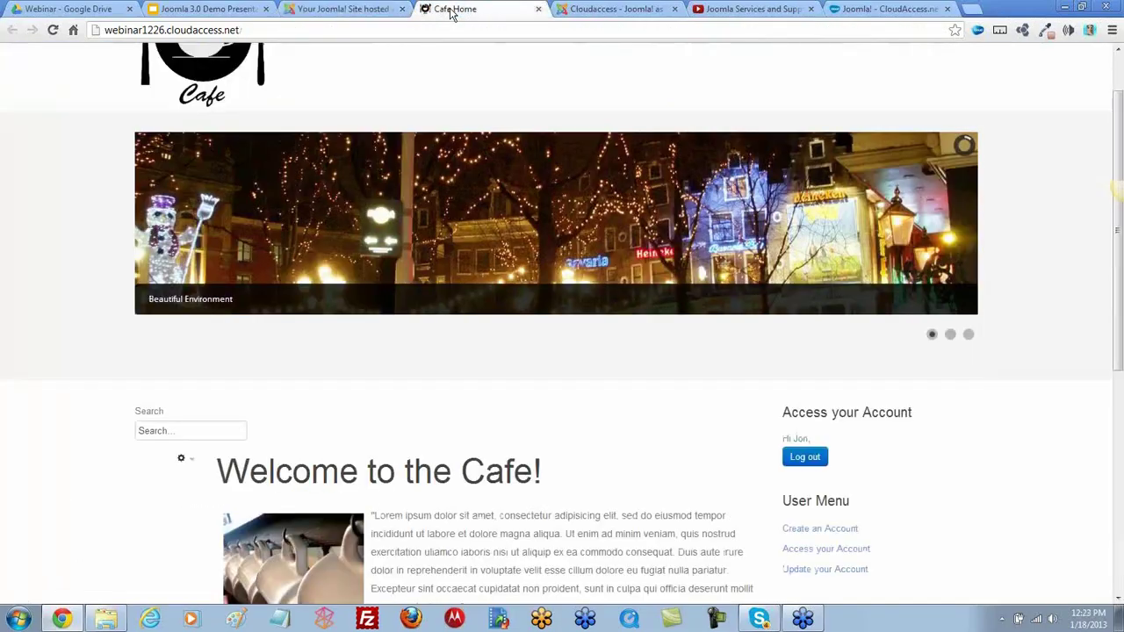
pyautogui.click(51, 29)
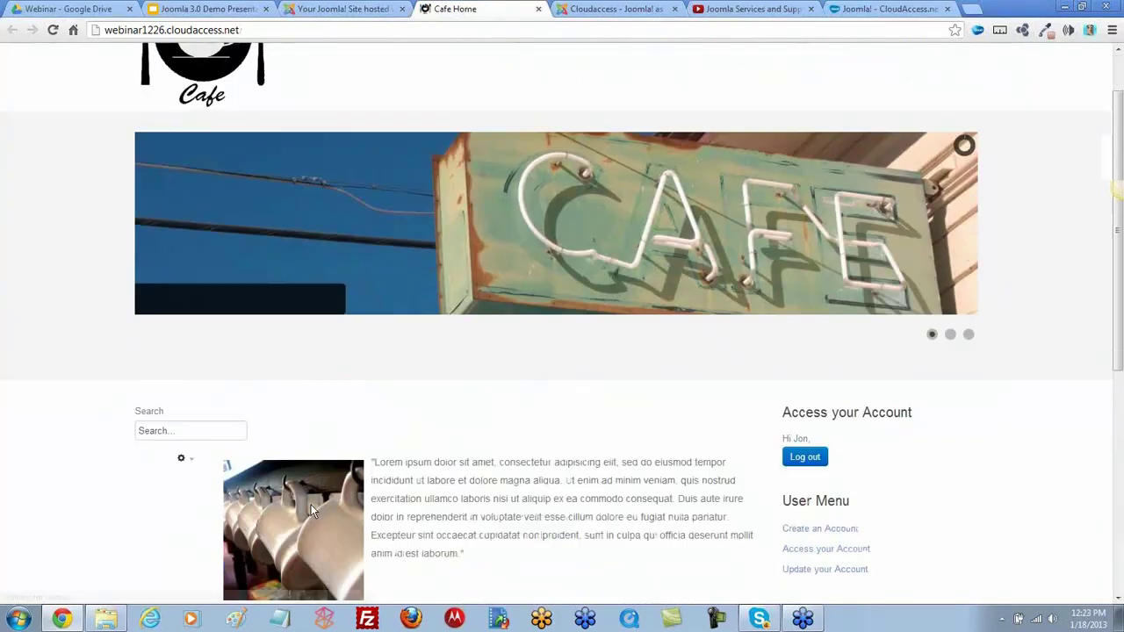
pyautogui.scroll(-2, 312, 512)
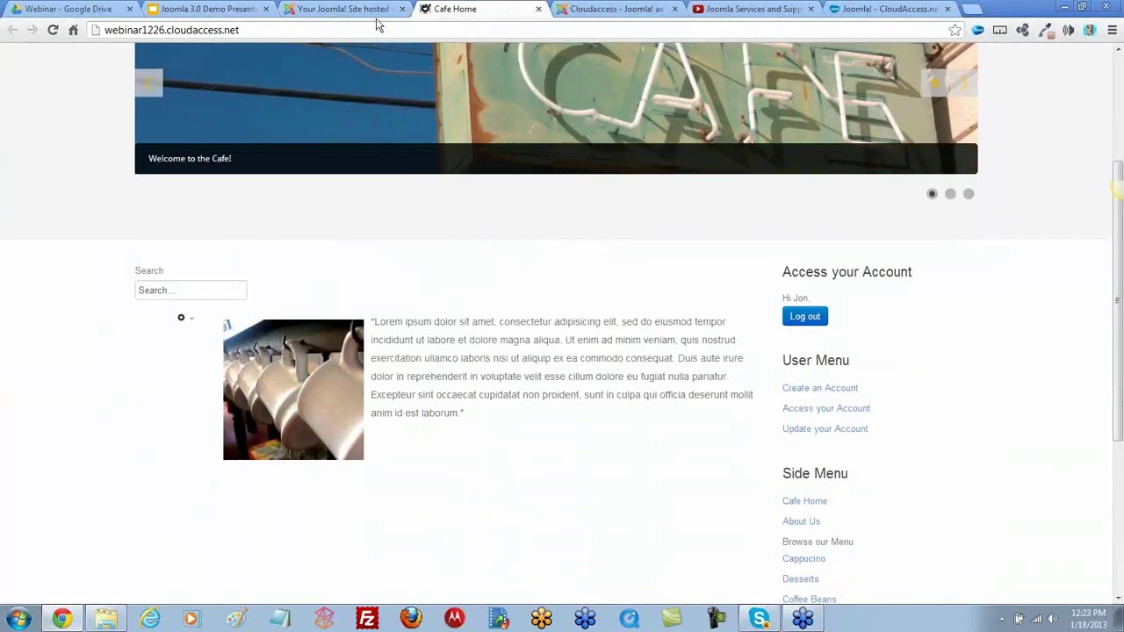
pyautogui.click(348, 11)
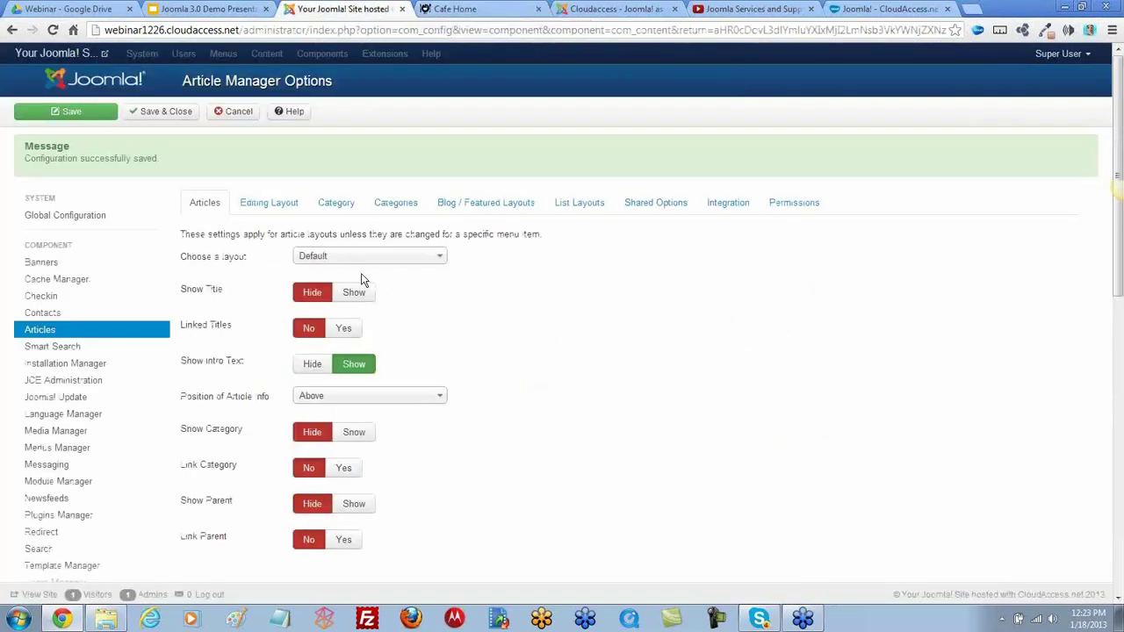
# - Save and close Options, then set the Welcome to the Cafe! article's own Show Title to Show
pyautogui.click(162, 114)
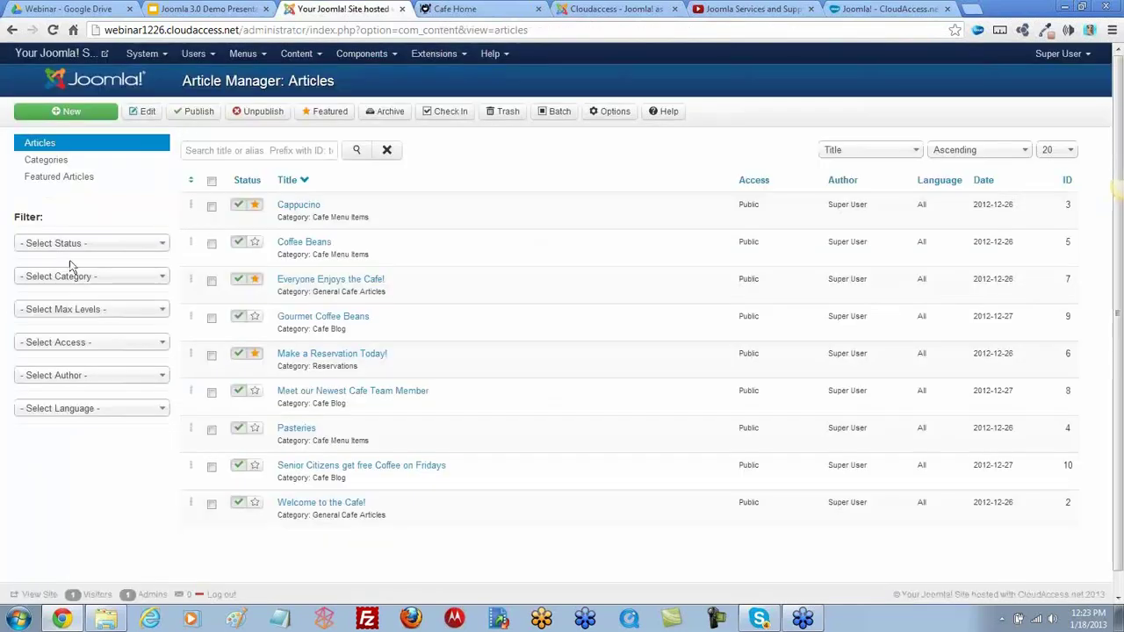
pyautogui.click(327, 507)
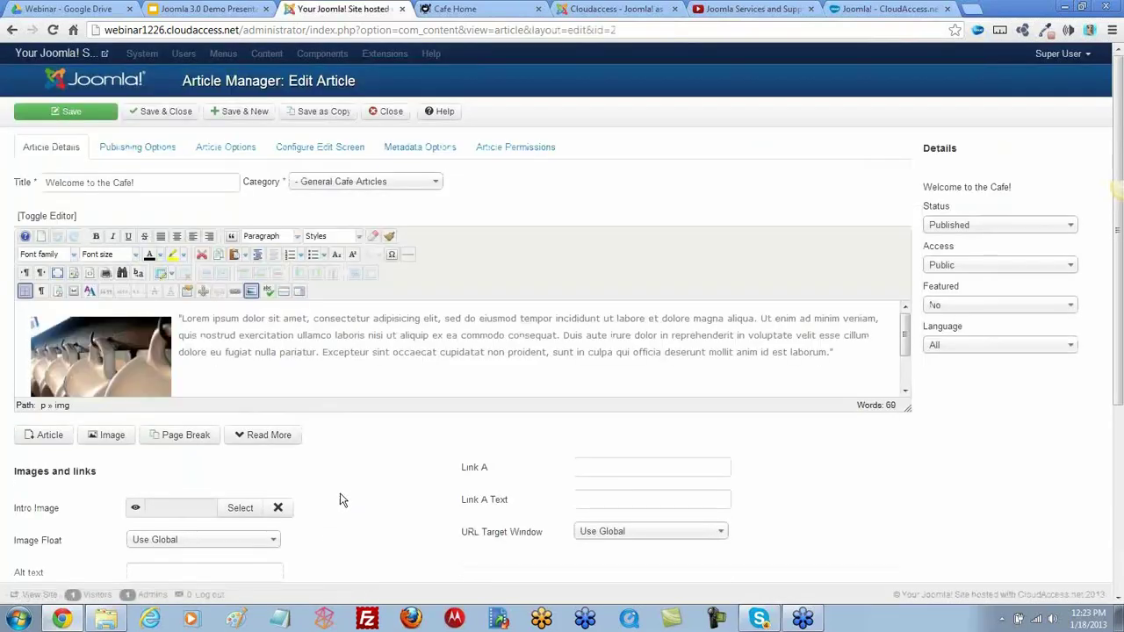
pyautogui.click(226, 146)
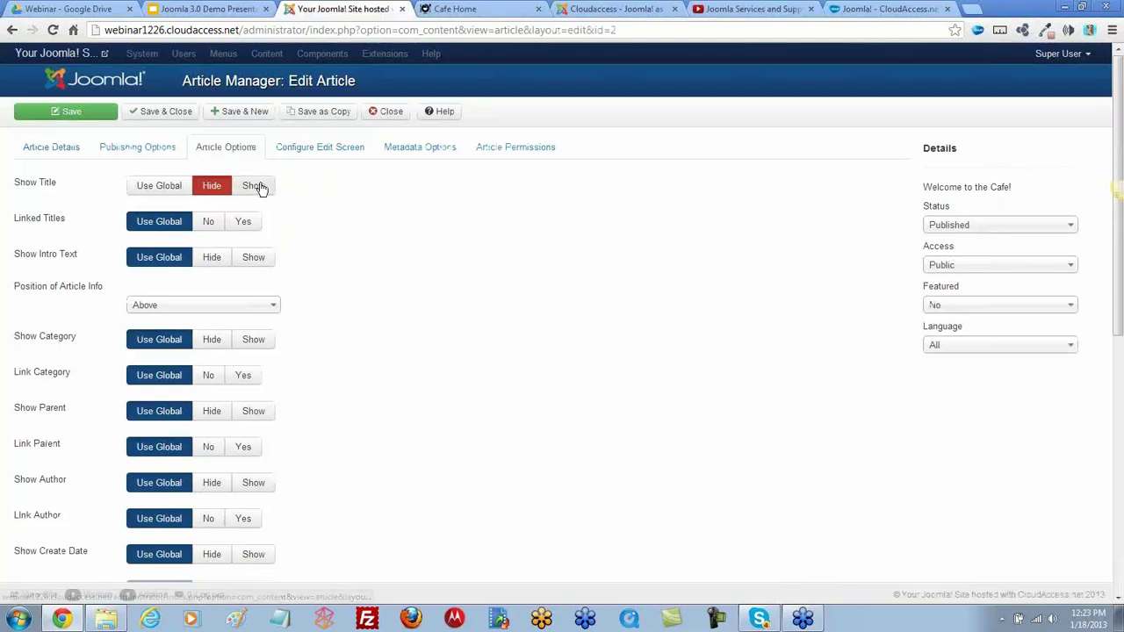
pyautogui.click(254, 186)
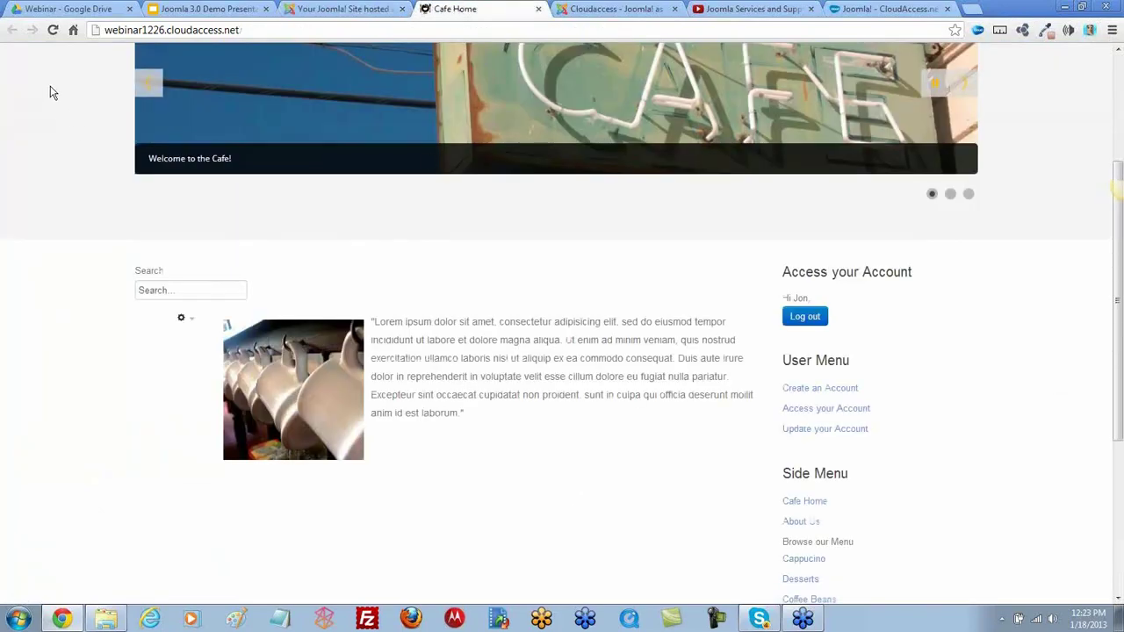
# - Reload the cafe front page to confirm the title is still missing, then return to the admin
pyautogui.click(52, 31)
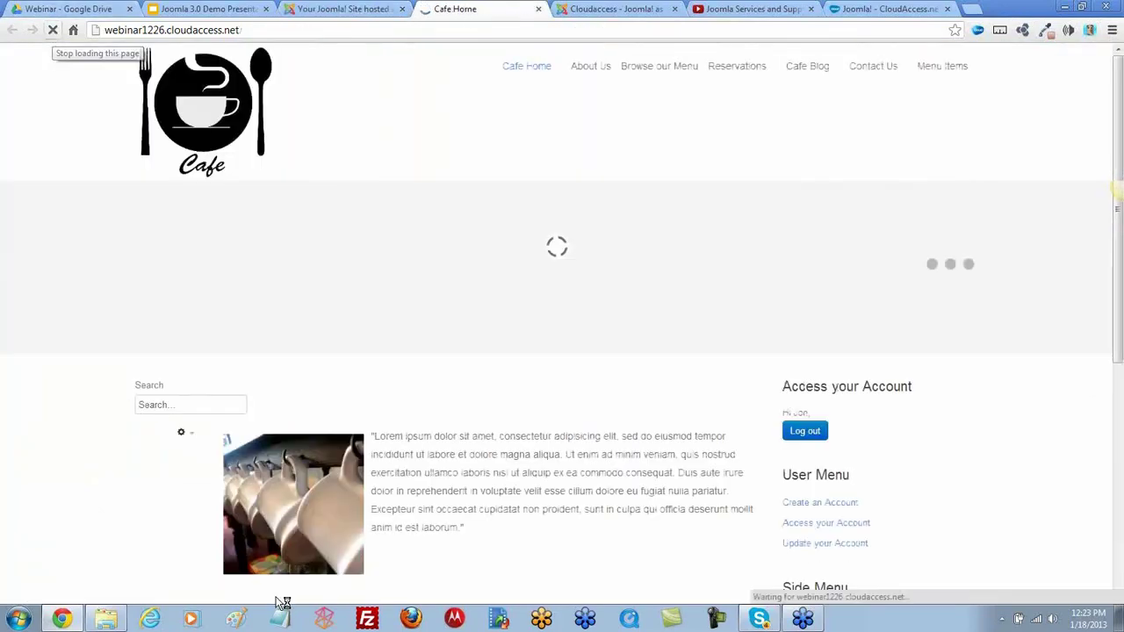
pyautogui.scroll(-3, 336, 423)
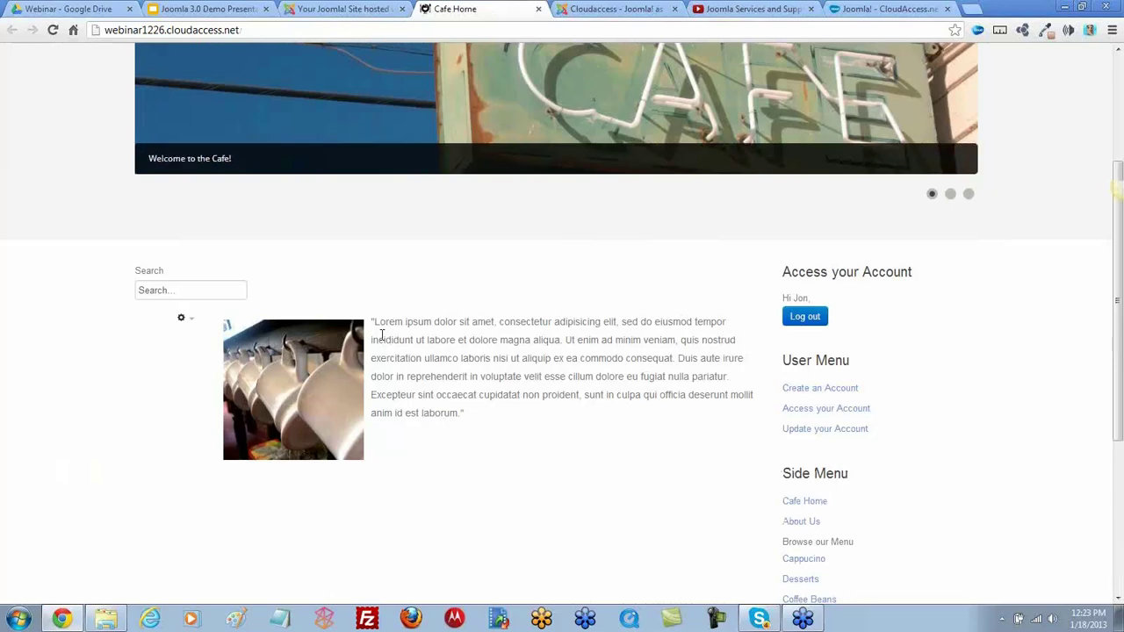
pyautogui.click(338, 10)
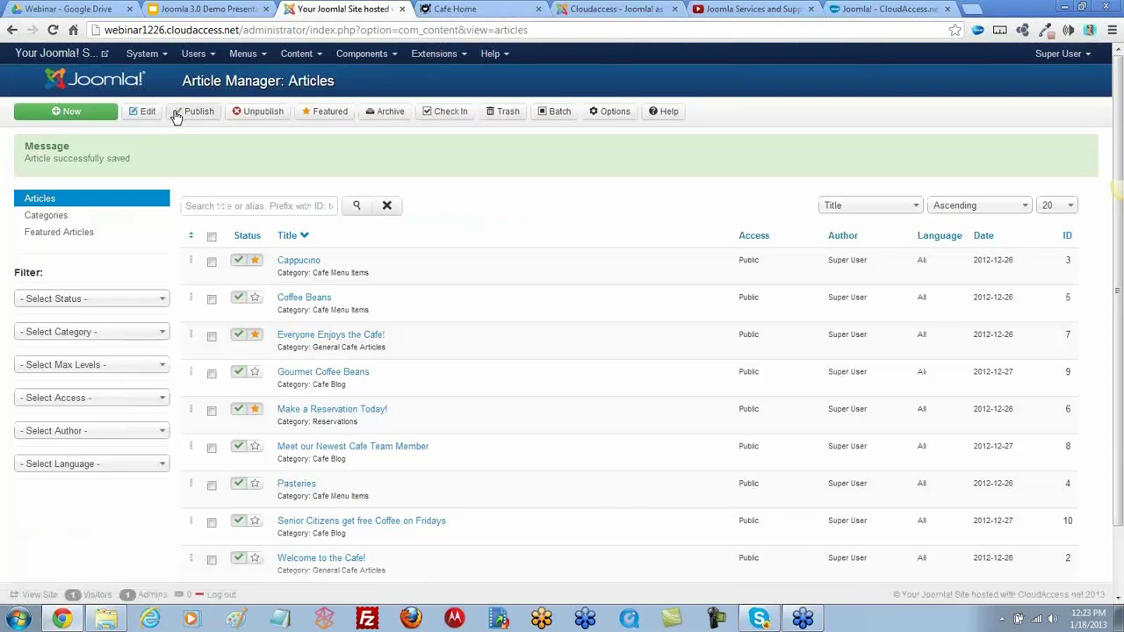
# - Set the site-wide article Show Title option back to Show and save and close
pyautogui.click(612, 114)
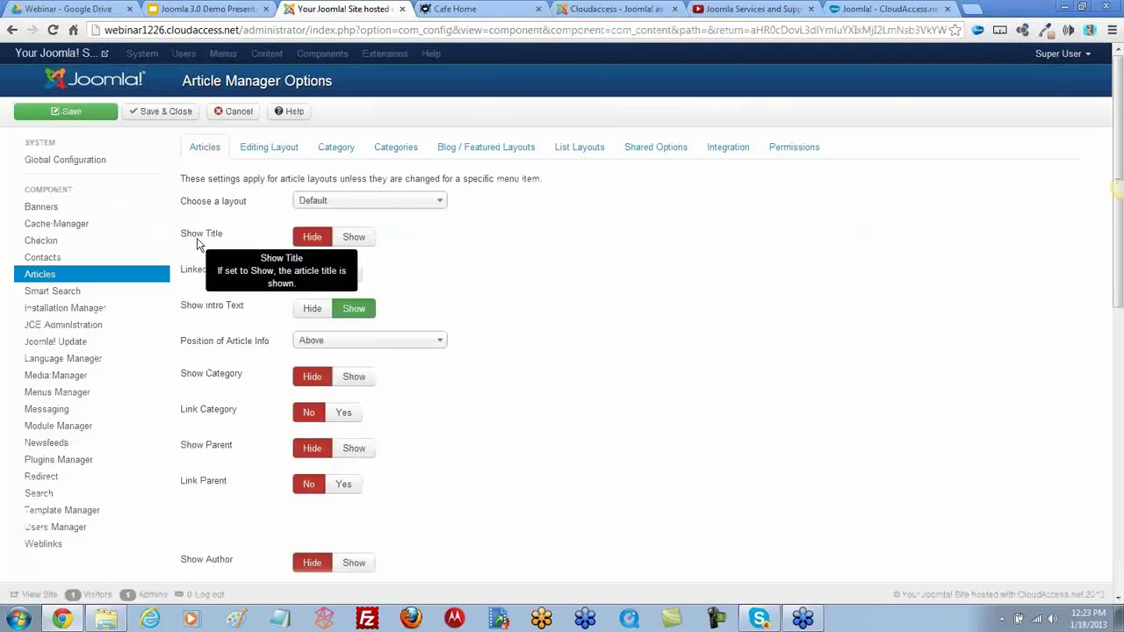
pyautogui.click(351, 240)
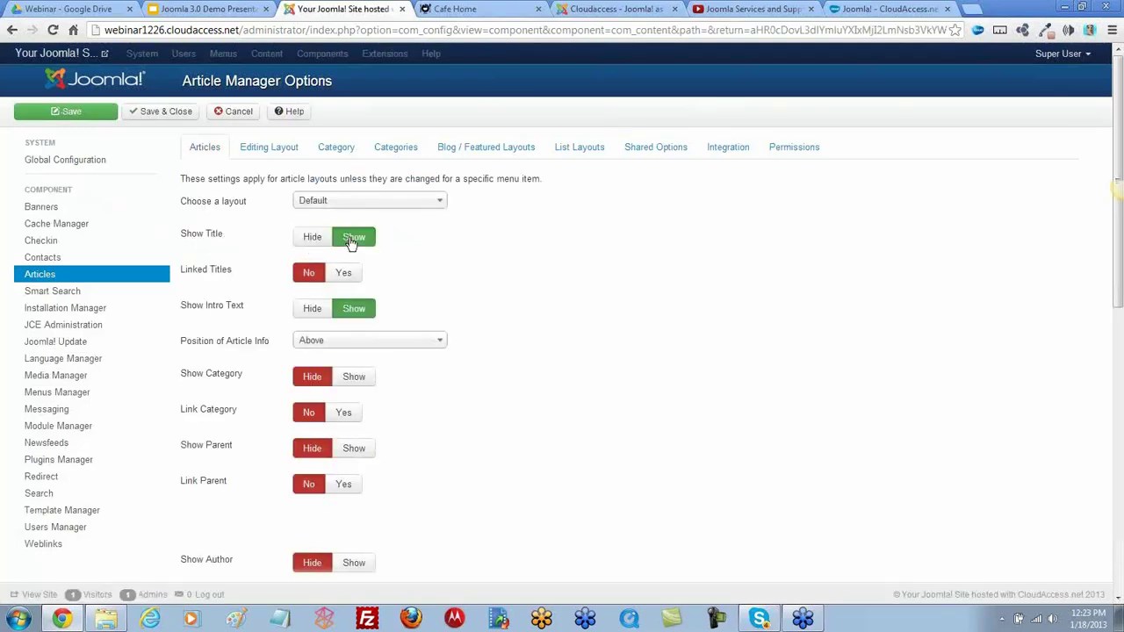
pyautogui.click(151, 112)
# - Reload the cafe front page to confirm the Welcome to the Cafe! heading is back
pyautogui.click(475, 10)
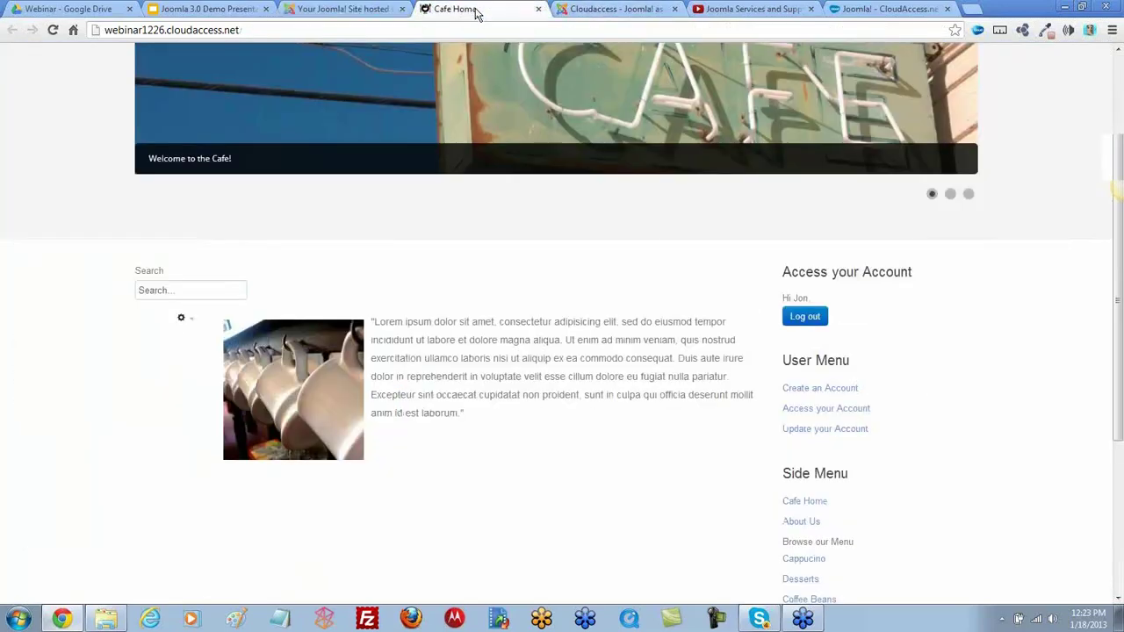
pyautogui.click(53, 30)
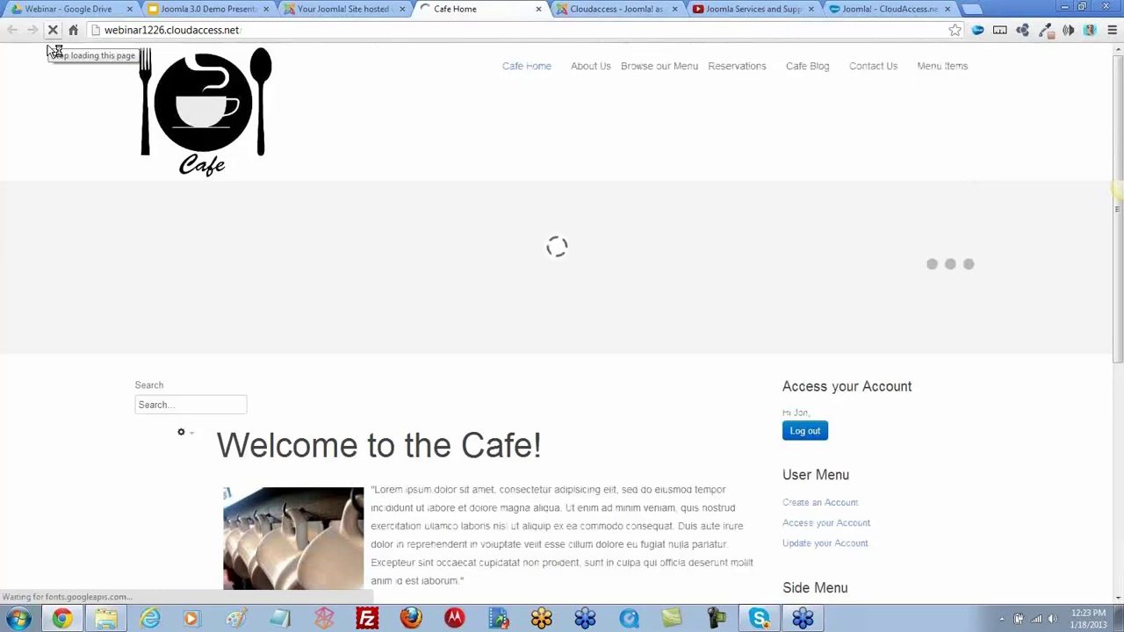
pyautogui.scroll(-3, 419, 524)
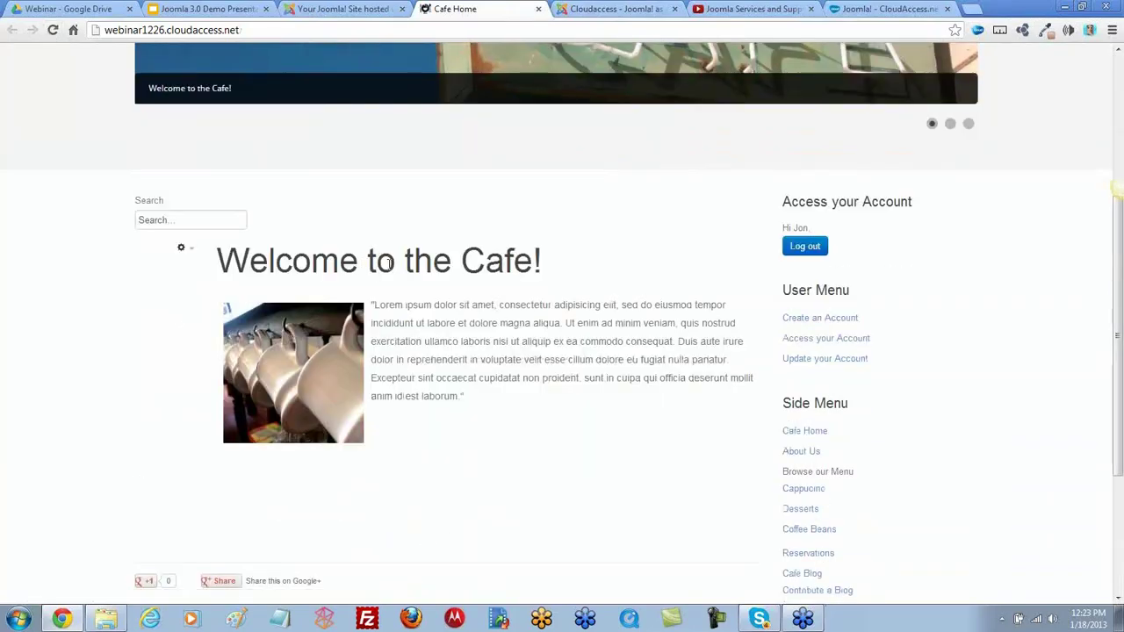
pyautogui.click(351, 10)
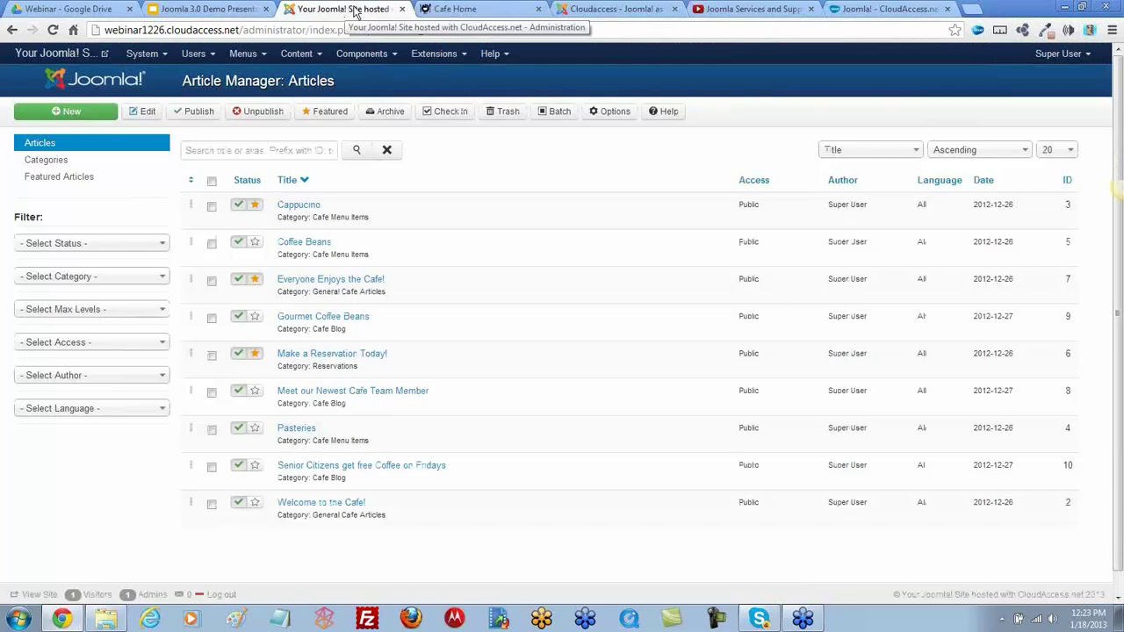
# - In the Main Menu's Cafe Home item, set Advanced Options Show Title to Hide and save
pyautogui.click(262, 56)
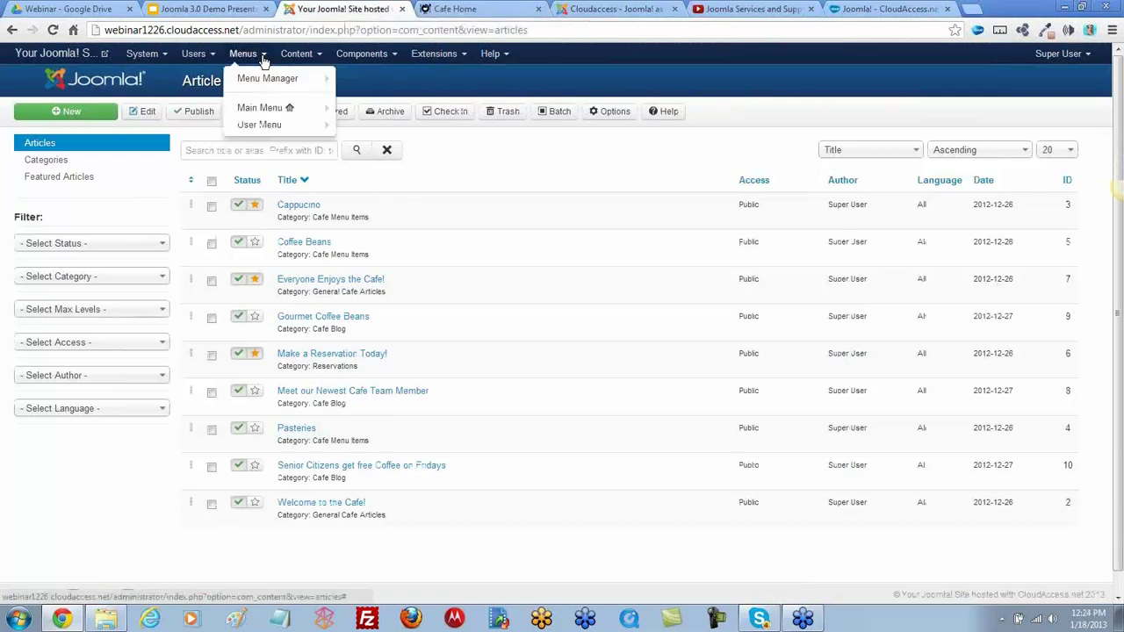
pyautogui.click(264, 112)
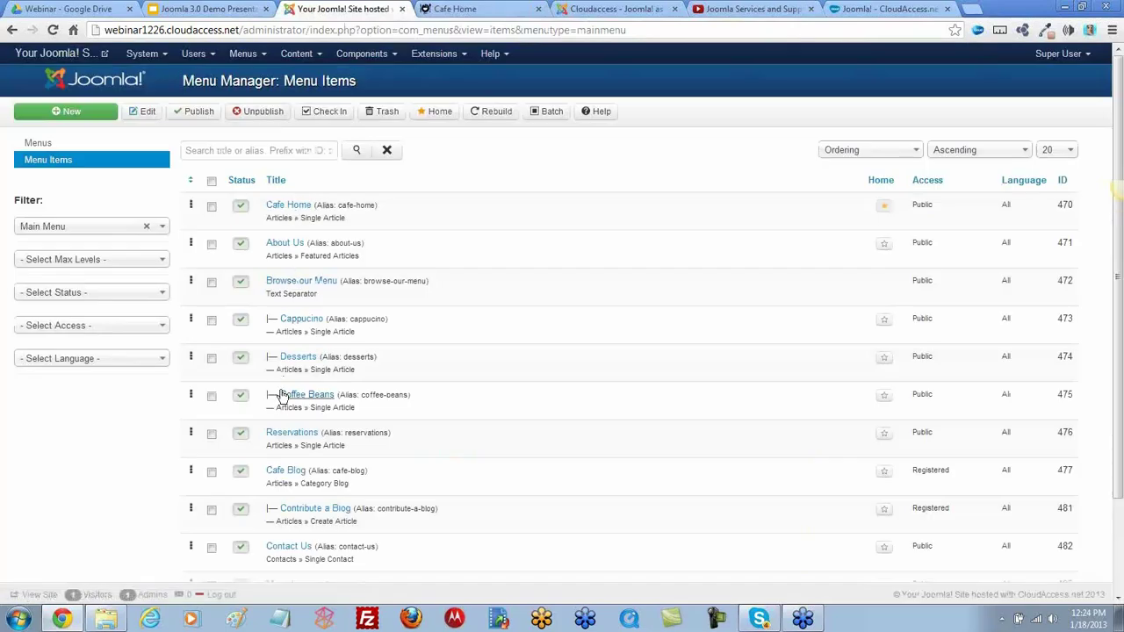
pyautogui.click(300, 207)
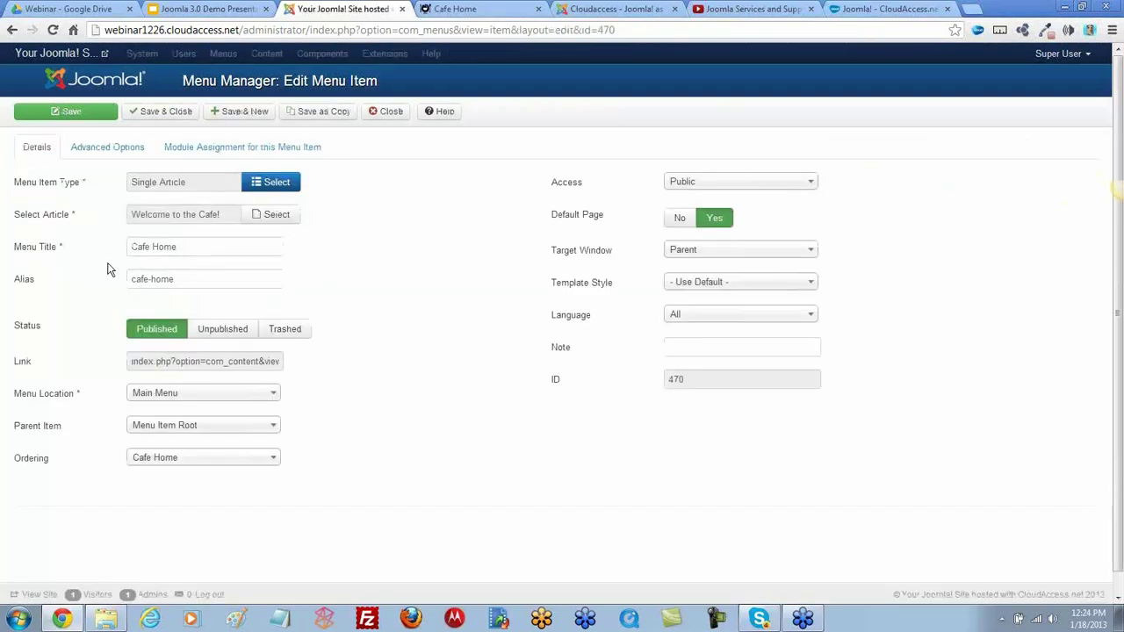
pyautogui.click(107, 148)
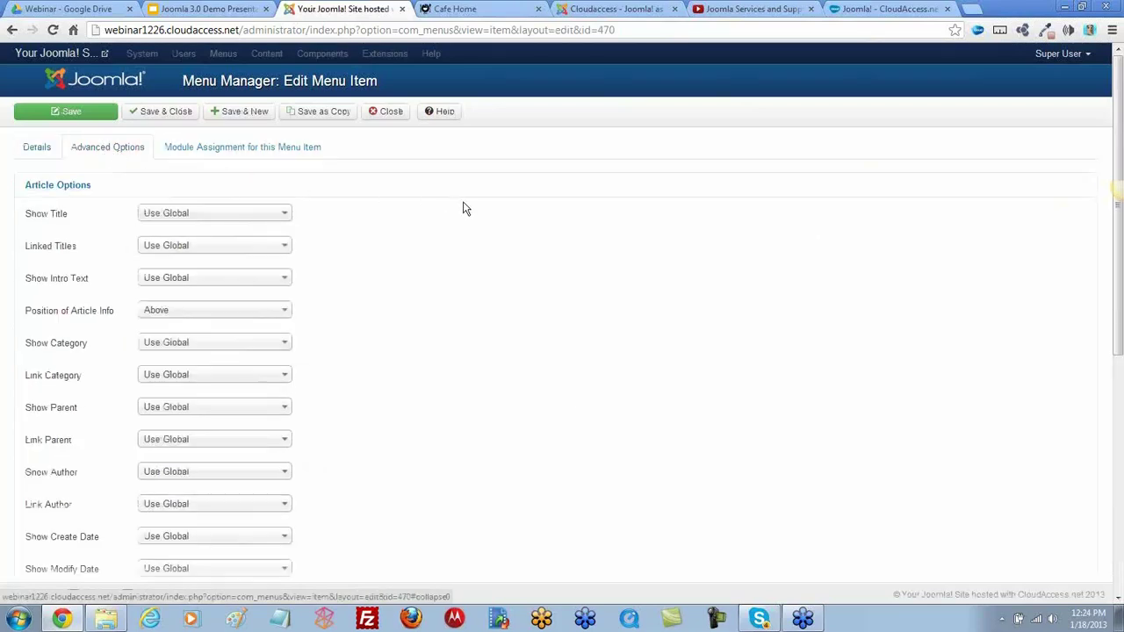
pyautogui.click(286, 217)
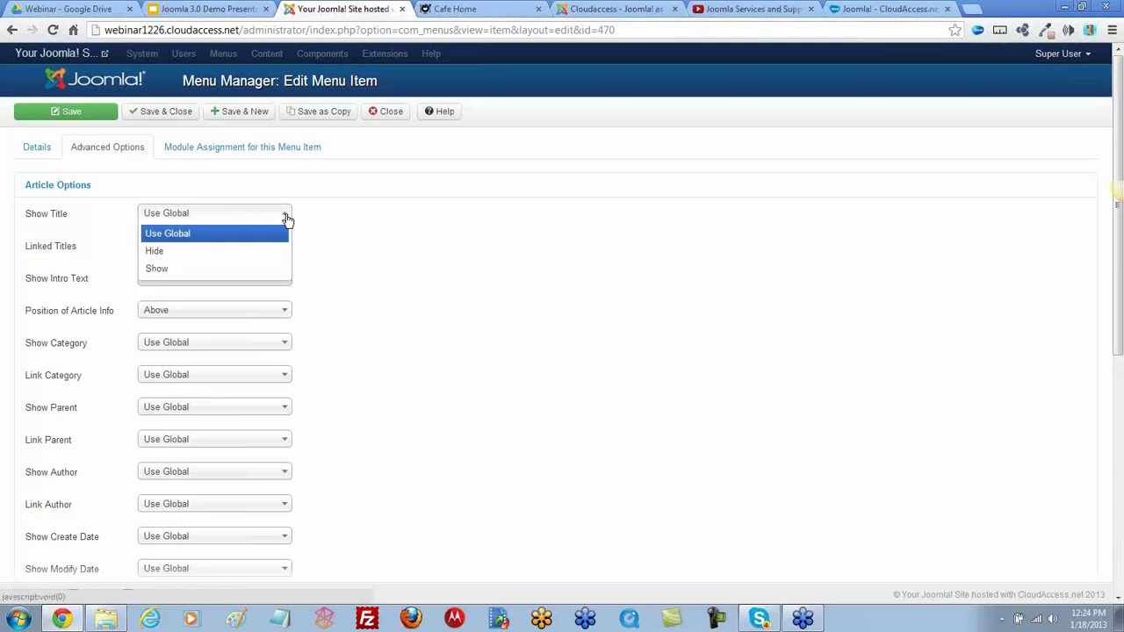
pyautogui.click(197, 260)
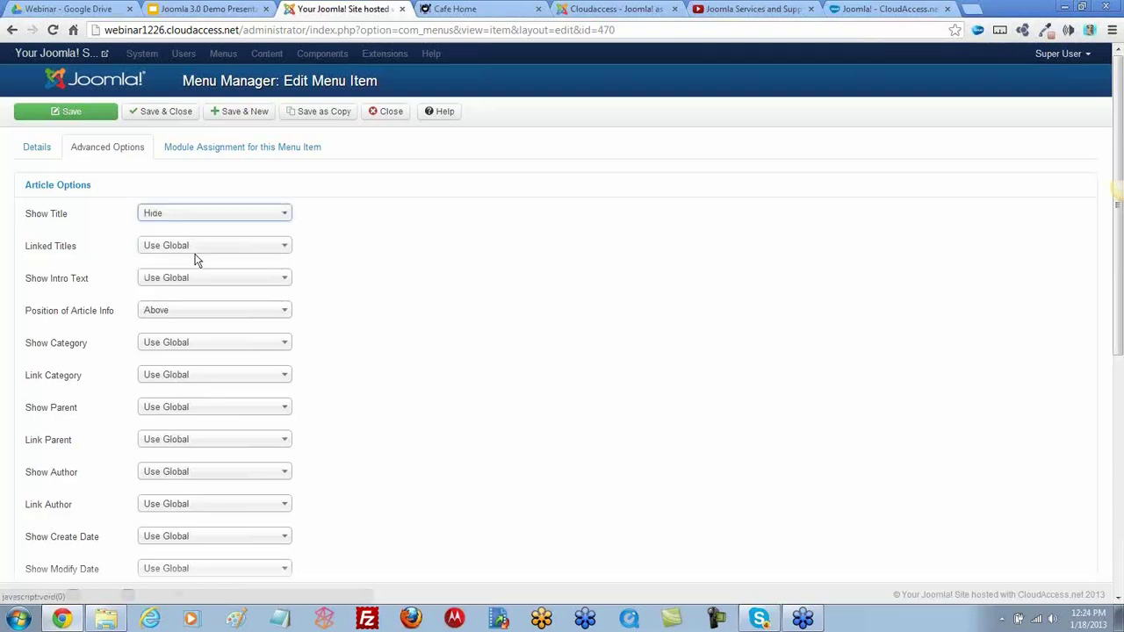
pyautogui.click(79, 116)
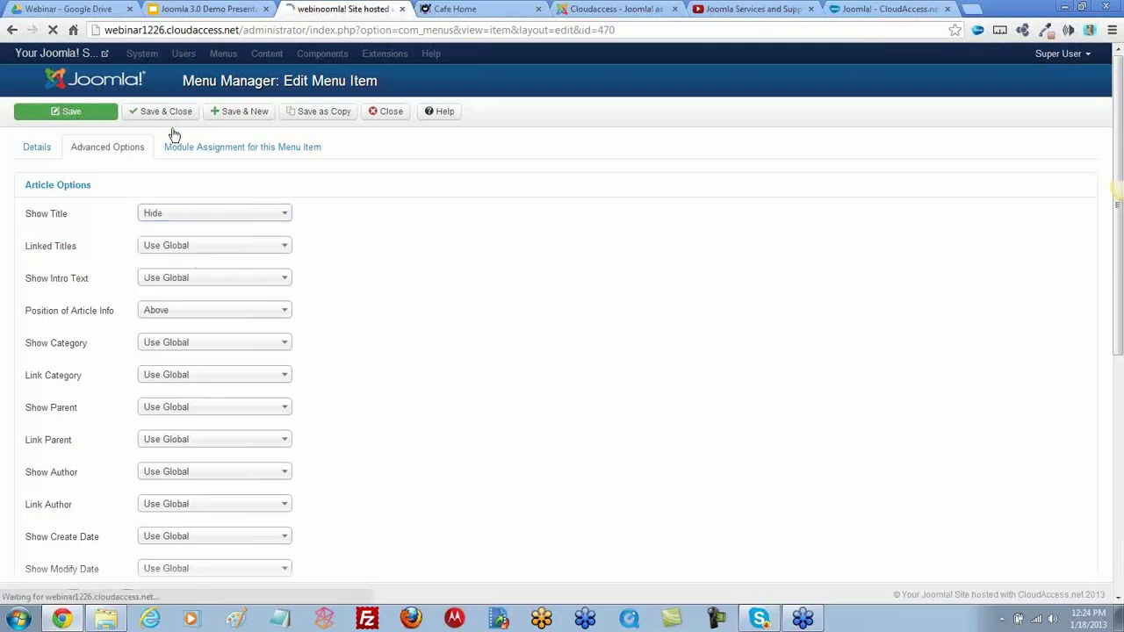
# - Reload the cafe homepage and scroll to confirm the welcome article shows without its title
pyautogui.click(430, 11)
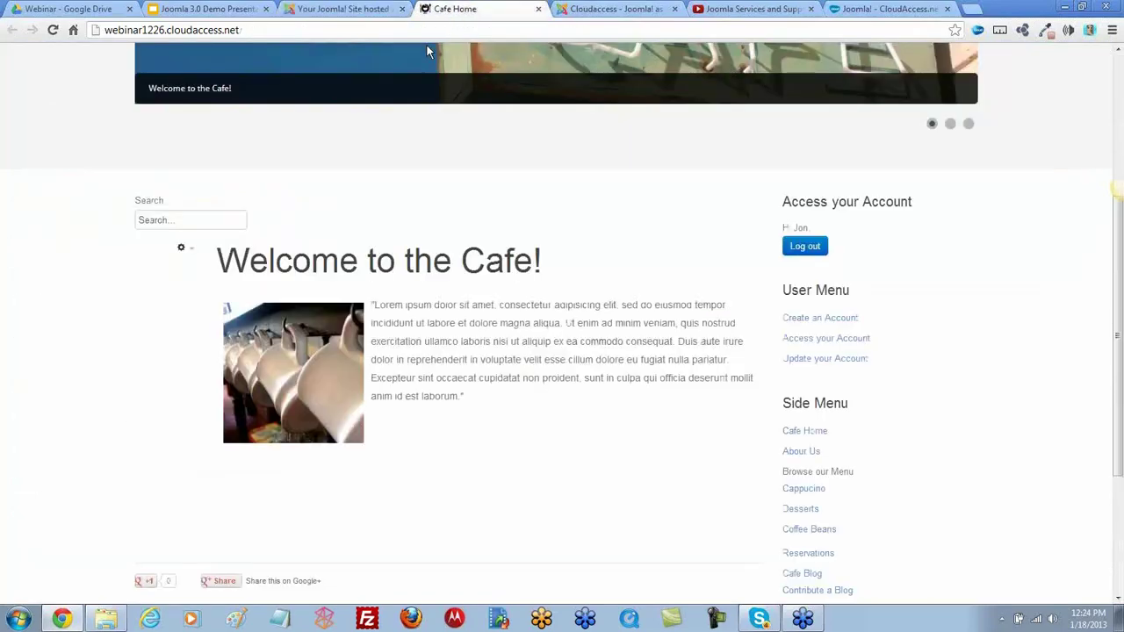
pyautogui.click(53, 30)
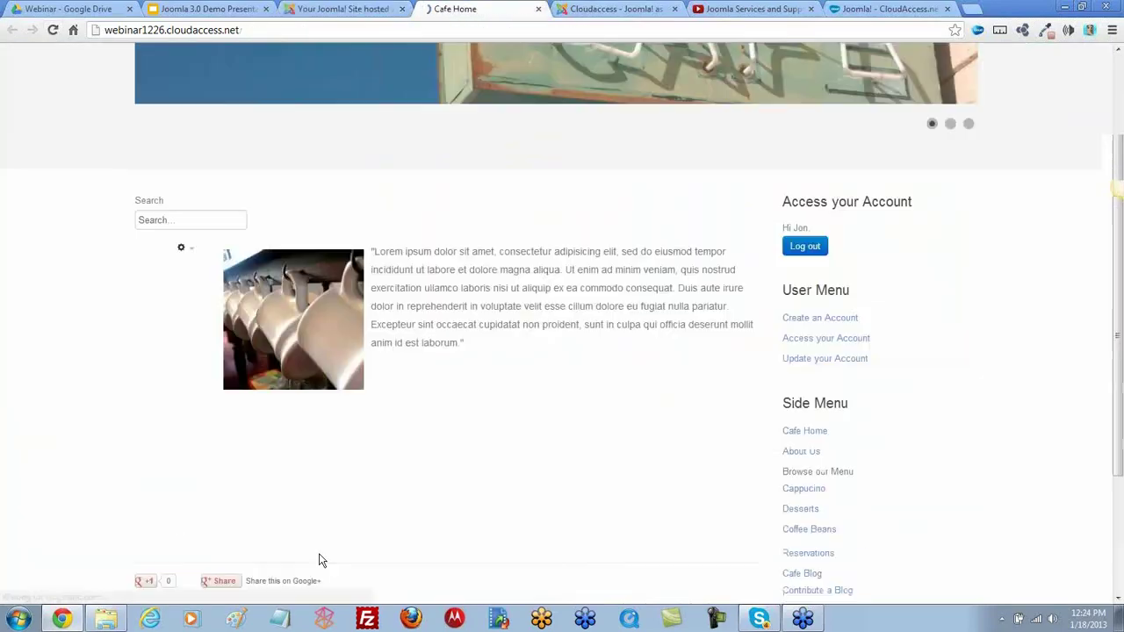
pyautogui.scroll(-1, 396, 430)
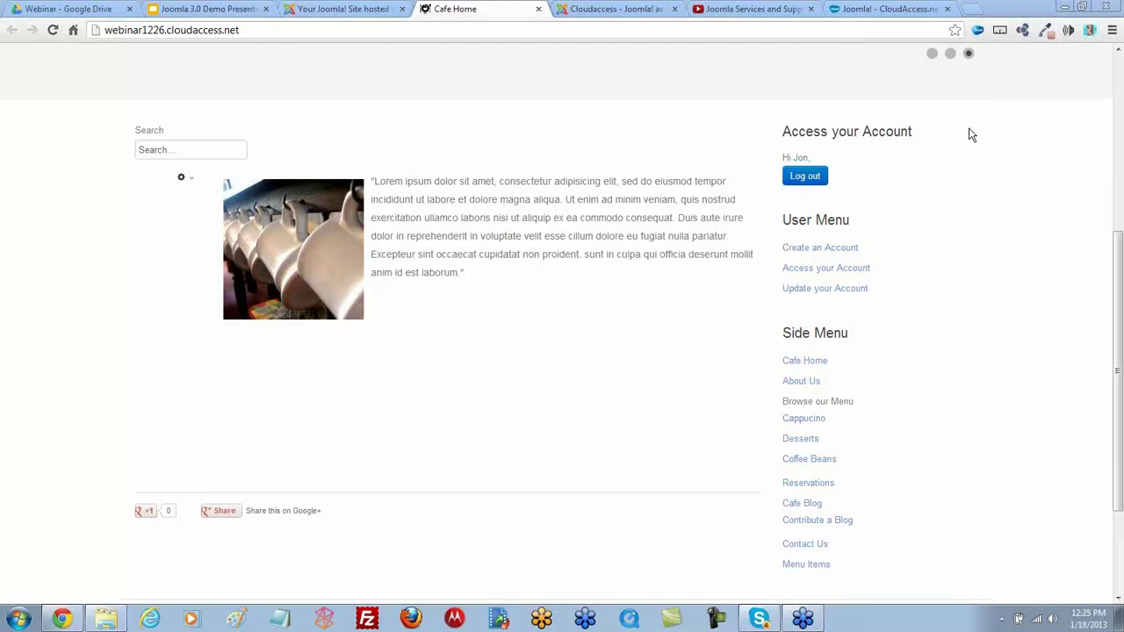
# - Set the Cafe Home menu item's Show Title back to Use Global and save and close
pyautogui.click(344, 11)
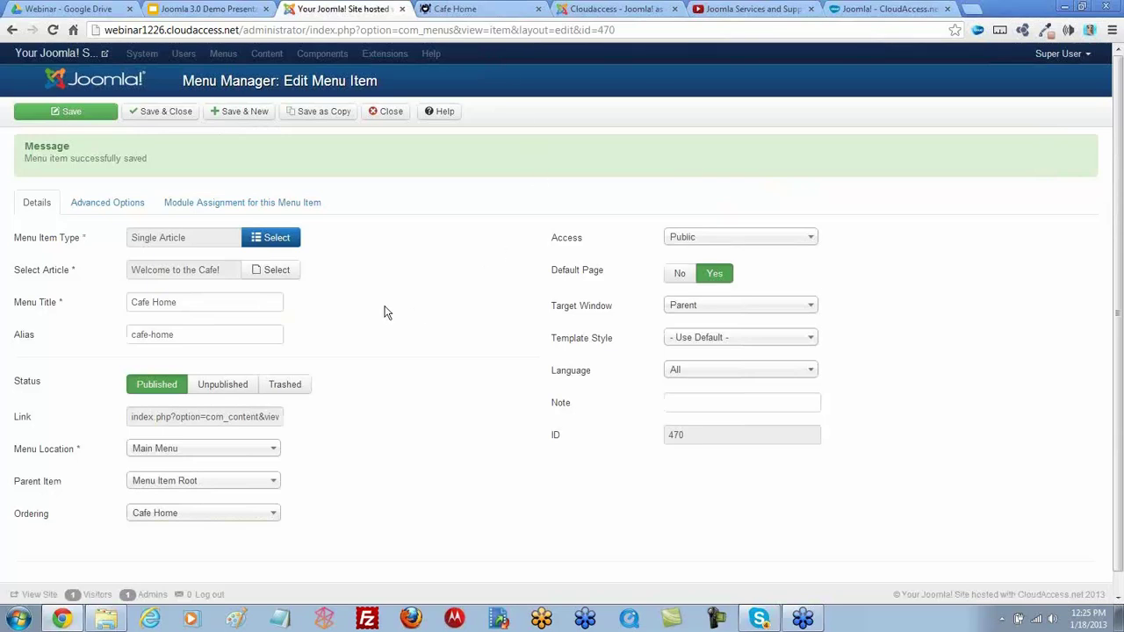
pyautogui.click(107, 203)
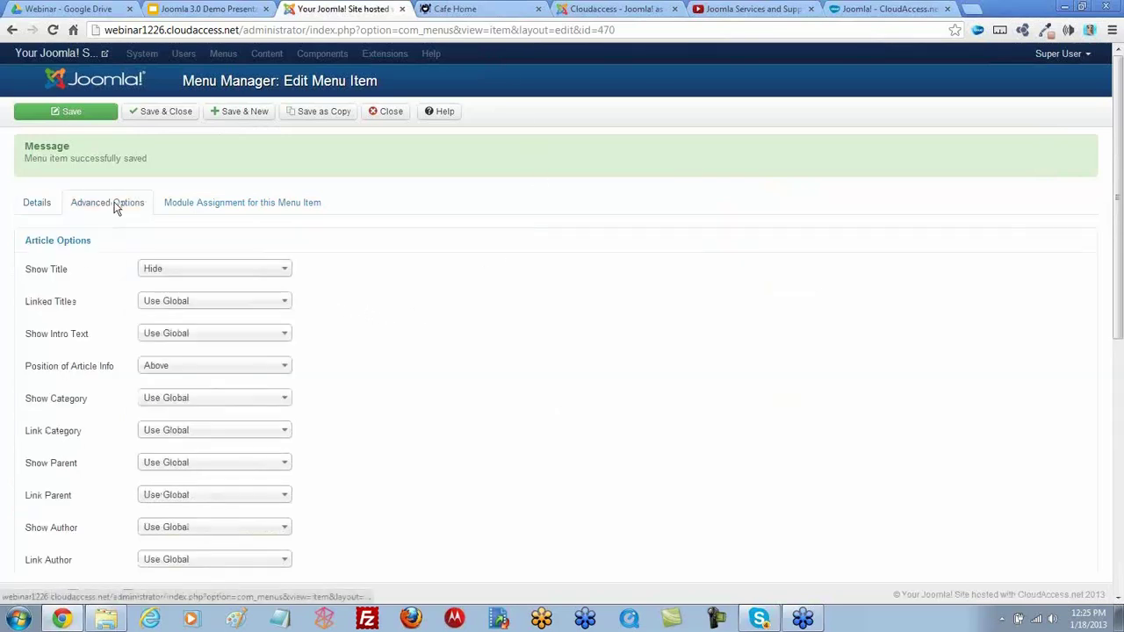
pyautogui.click(281, 272)
pyautogui.click(191, 291)
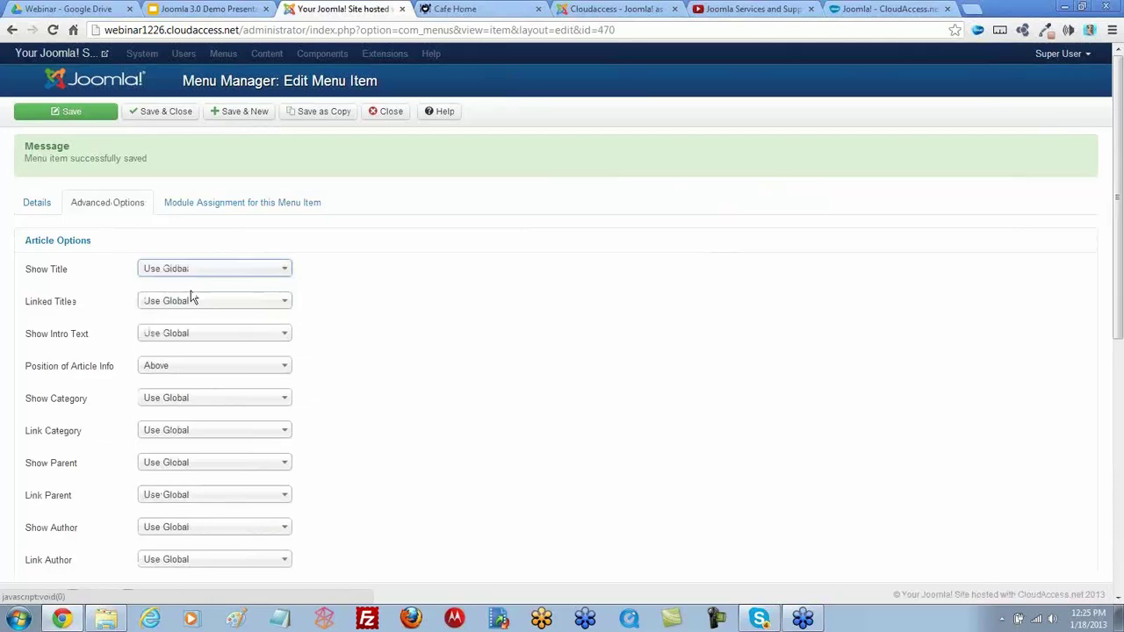
pyautogui.click(149, 117)
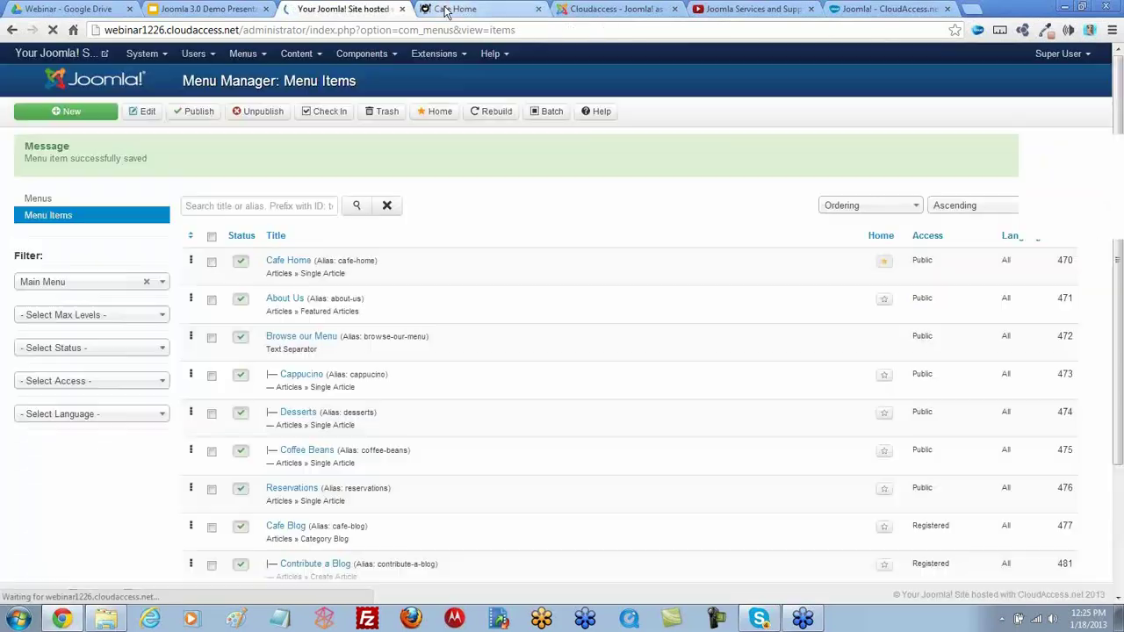
# - Reload the cafe homepage to confirm the welcome title reappears, then return to the admin
pyautogui.click(446, 11)
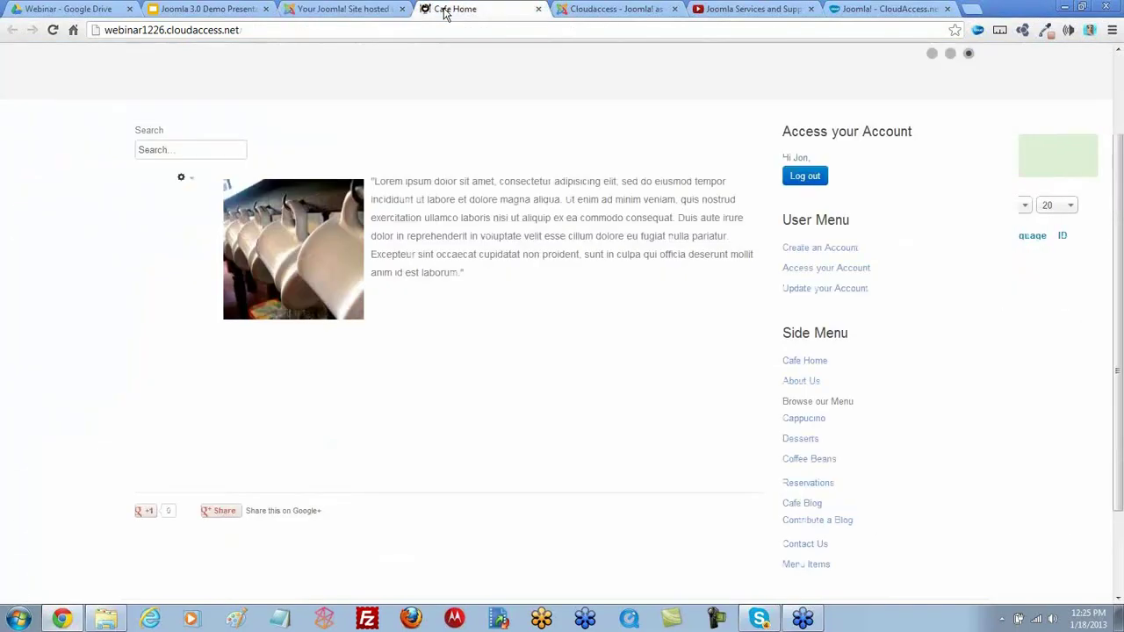
pyautogui.click(53, 30)
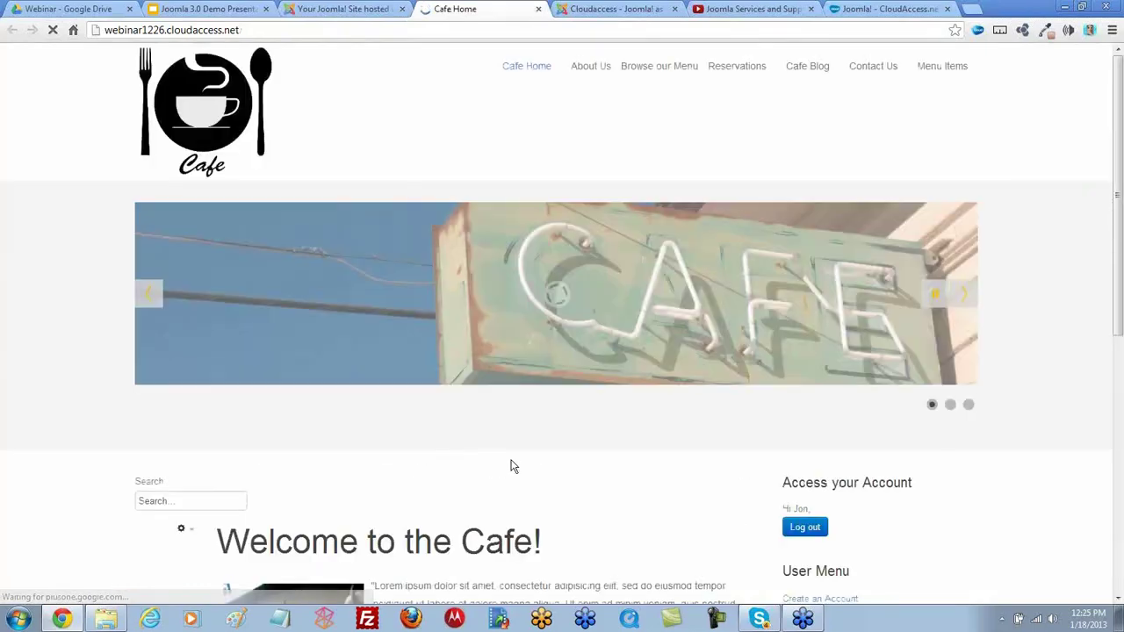
pyautogui.scroll(-5, 512, 465)
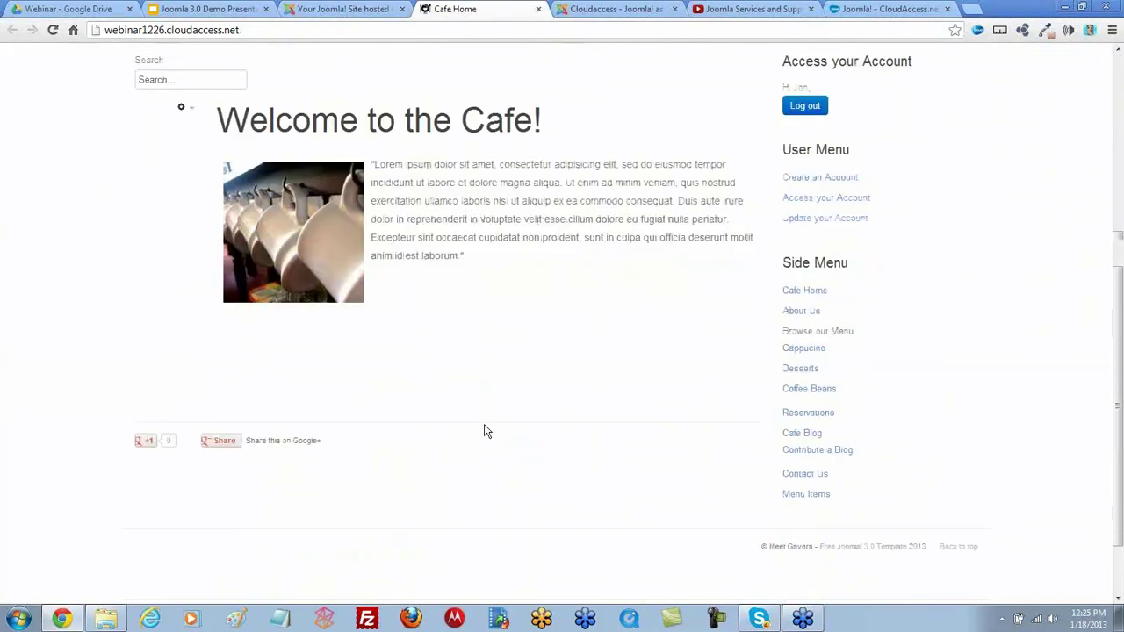
pyautogui.click(364, 11)
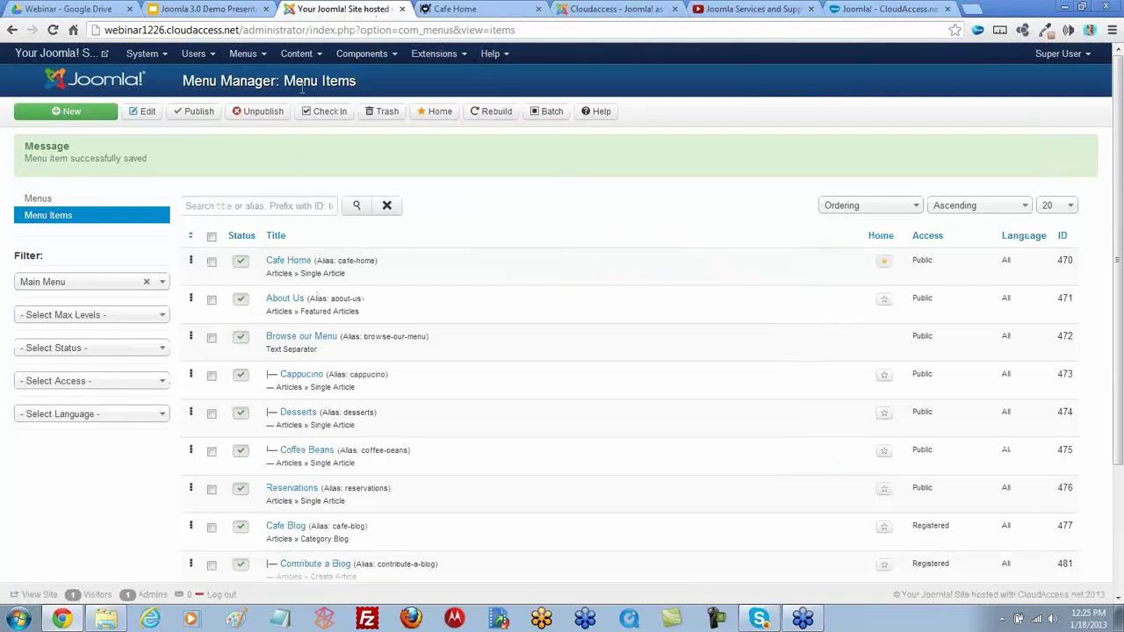
# - Open the Welcome to the Cafe! article from the Article Manager and scroll through the editor
pyautogui.click(298, 53)
pyautogui.click(317, 80)
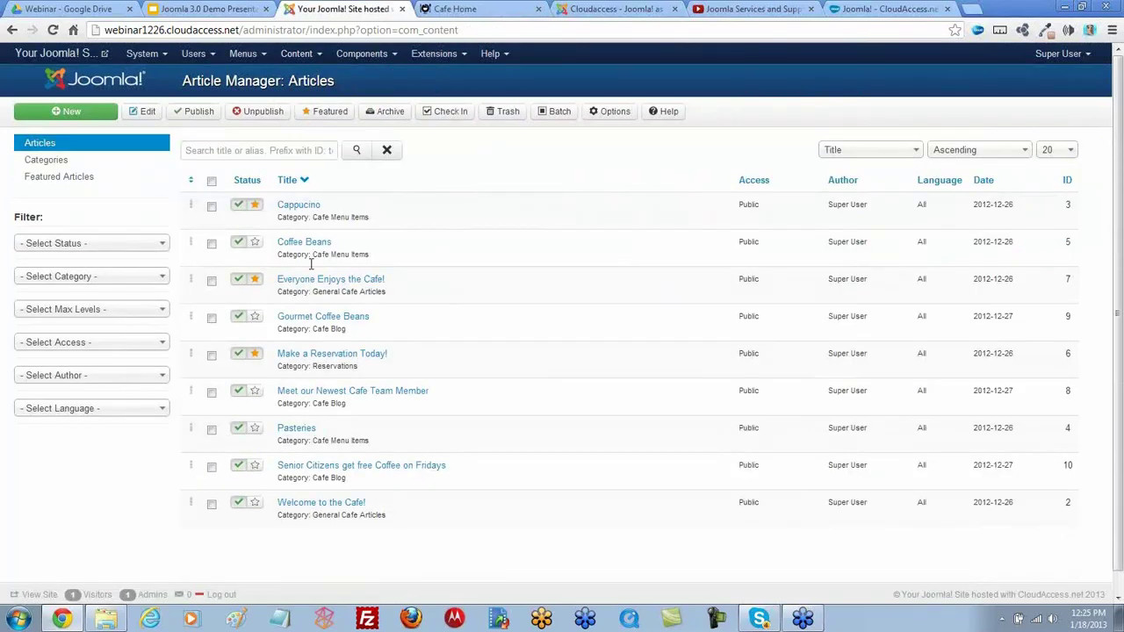
pyautogui.click(297, 503)
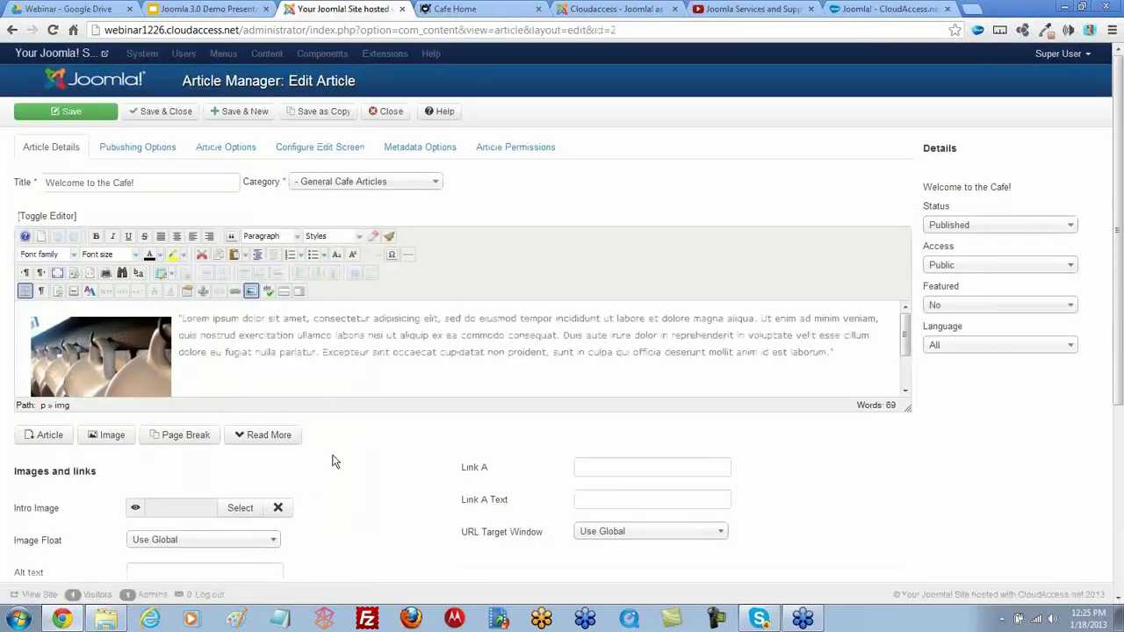
pyautogui.scroll(-2, 307, 364)
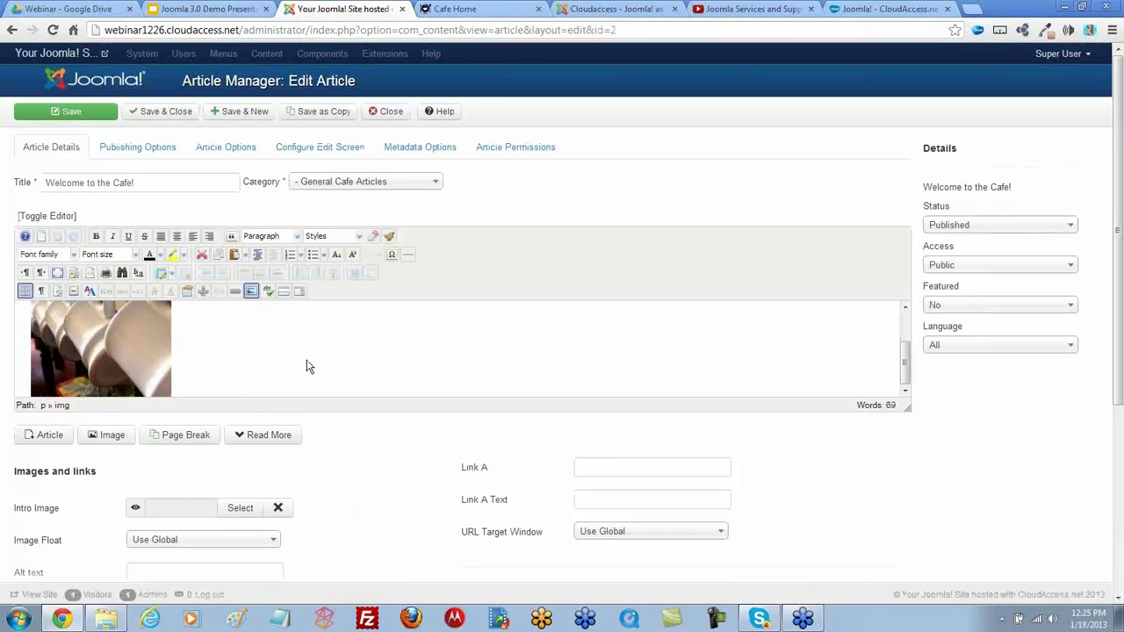
pyautogui.scroll(2, 307, 367)
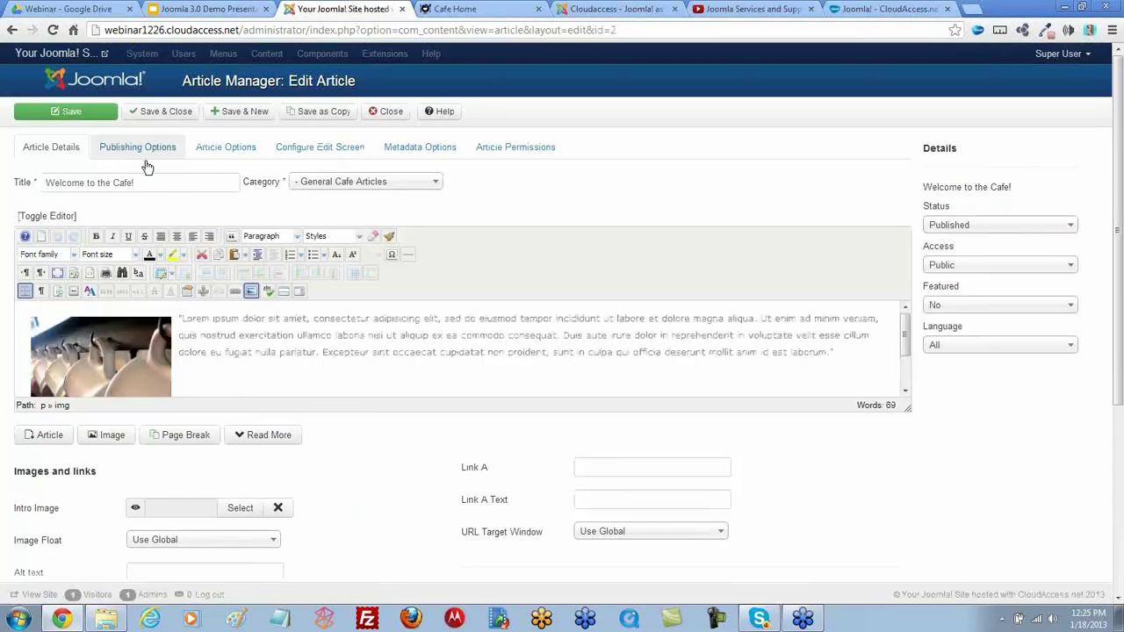
pyautogui.scroll(-2, 353, 335)
pyautogui.scroll(-2, 413, 430)
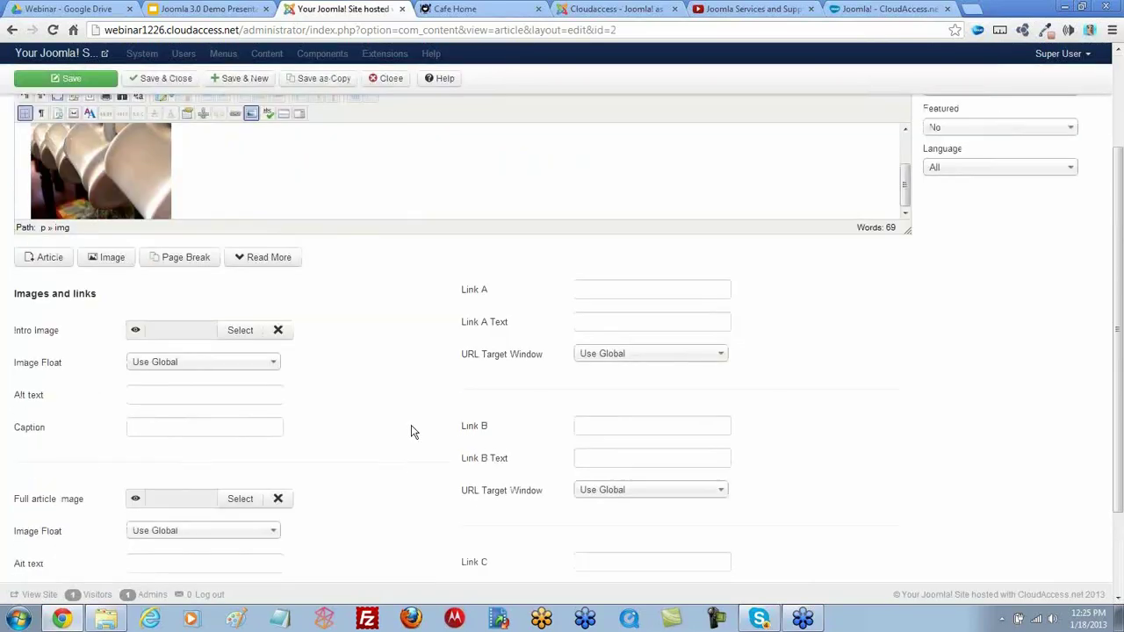
pyautogui.scroll(-3, 411, 429)
pyautogui.scroll(5, 411, 427)
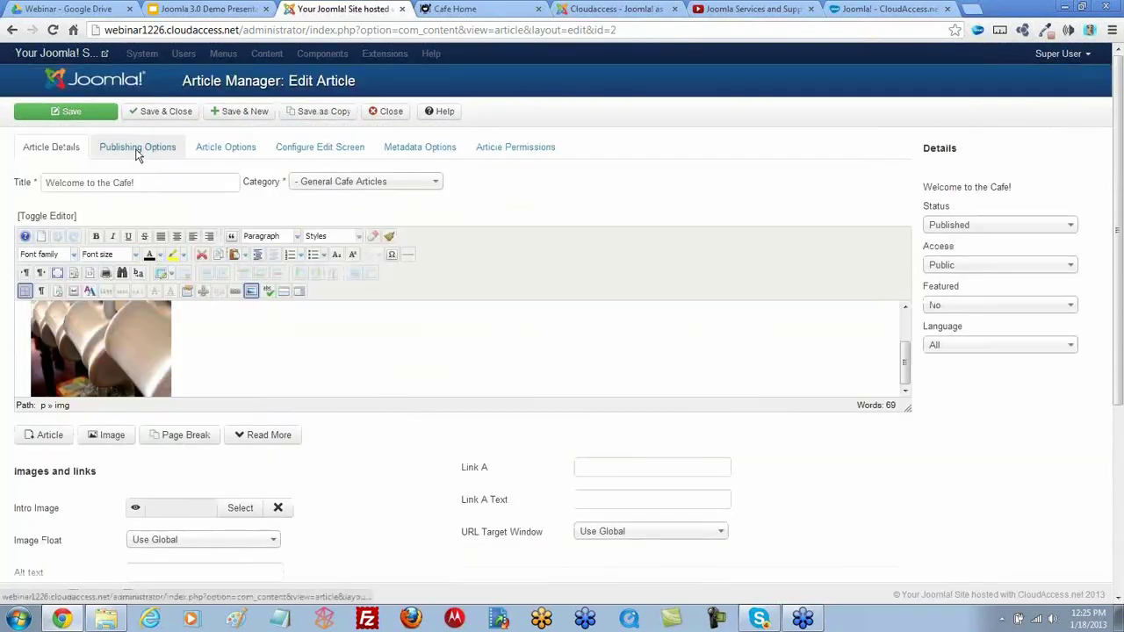
# - Review the article's Publishing Options, then set its Article Options Show Title to Hide
pyautogui.click(138, 149)
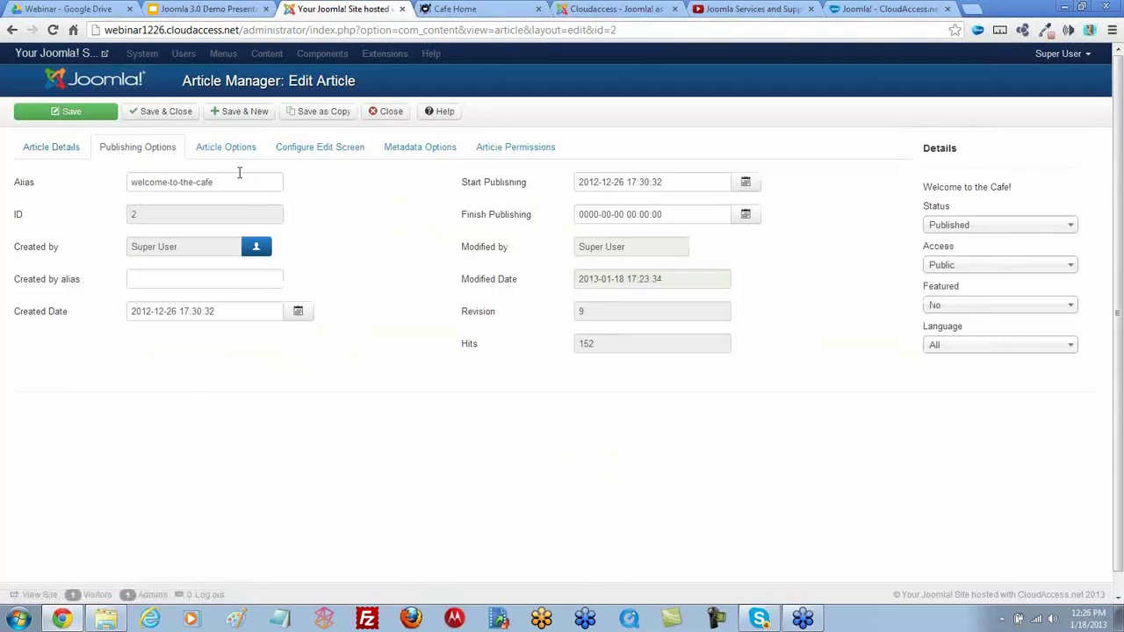
pyautogui.click(210, 150)
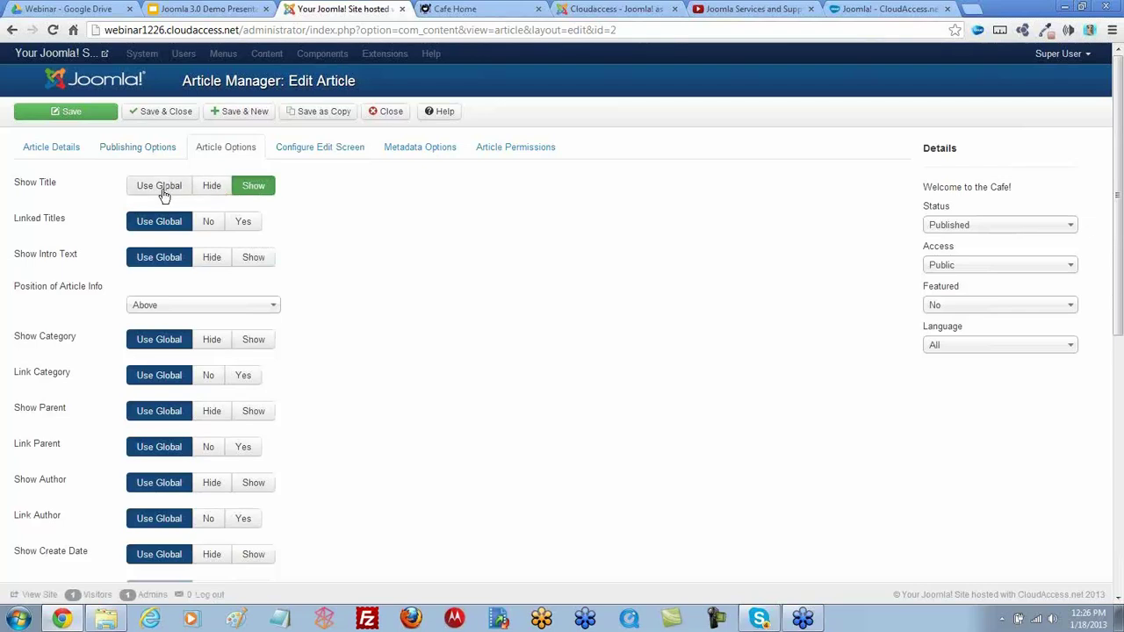
pyautogui.click(212, 189)
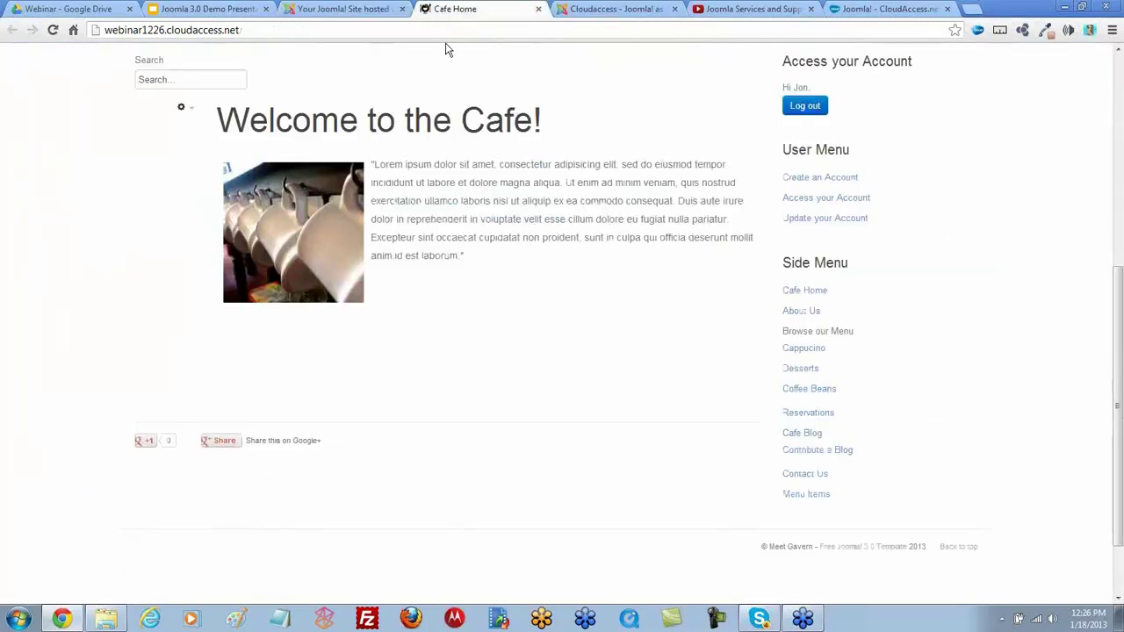
# - Reload the Cafe Home page to confirm its title still shows, then return to the admin article editor
pyautogui.click(53, 30)
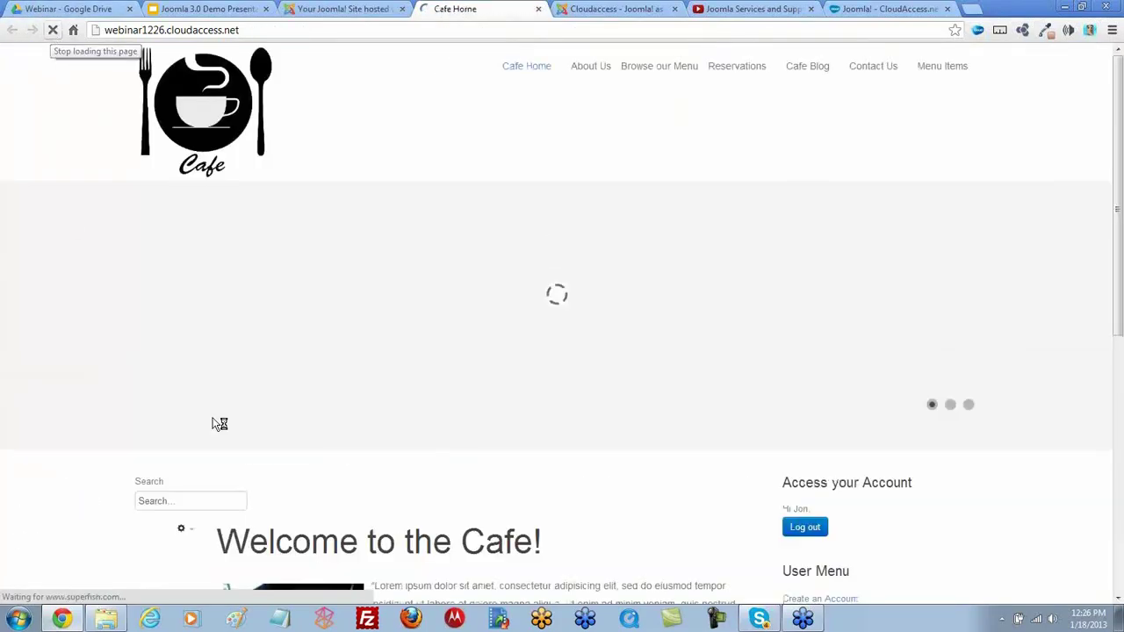
pyautogui.scroll(-4, 351, 434)
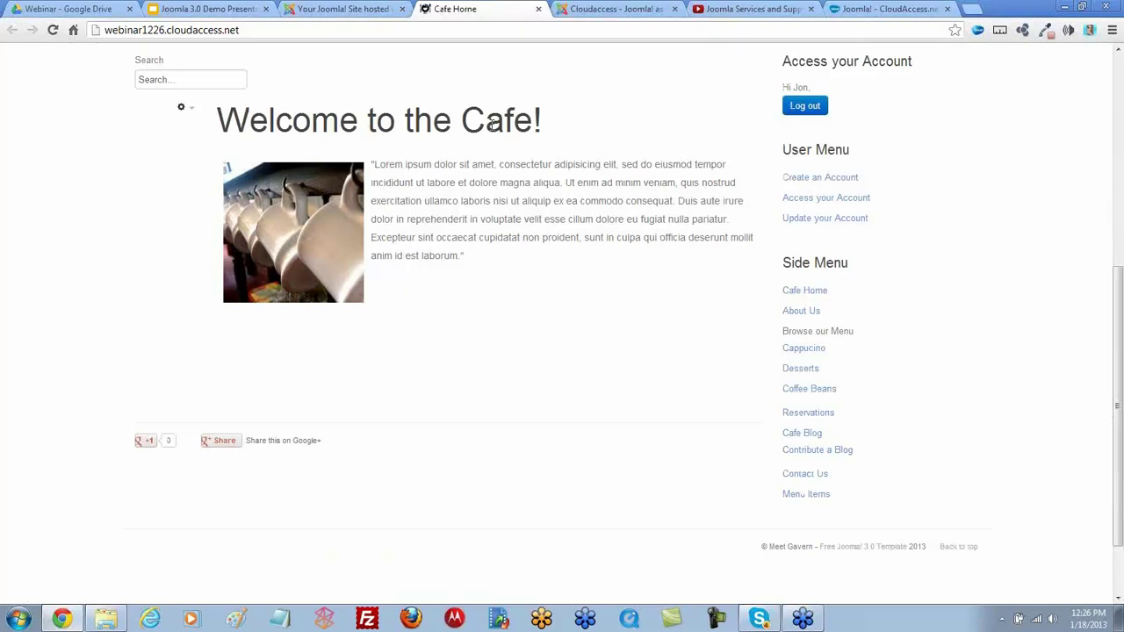
pyautogui.click(371, 10)
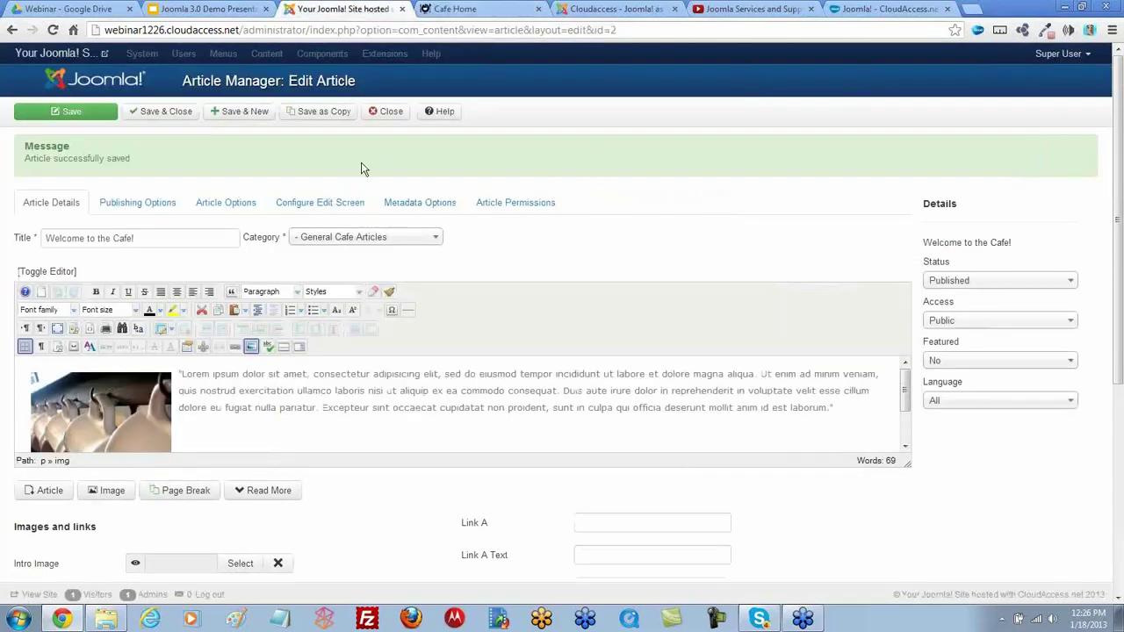